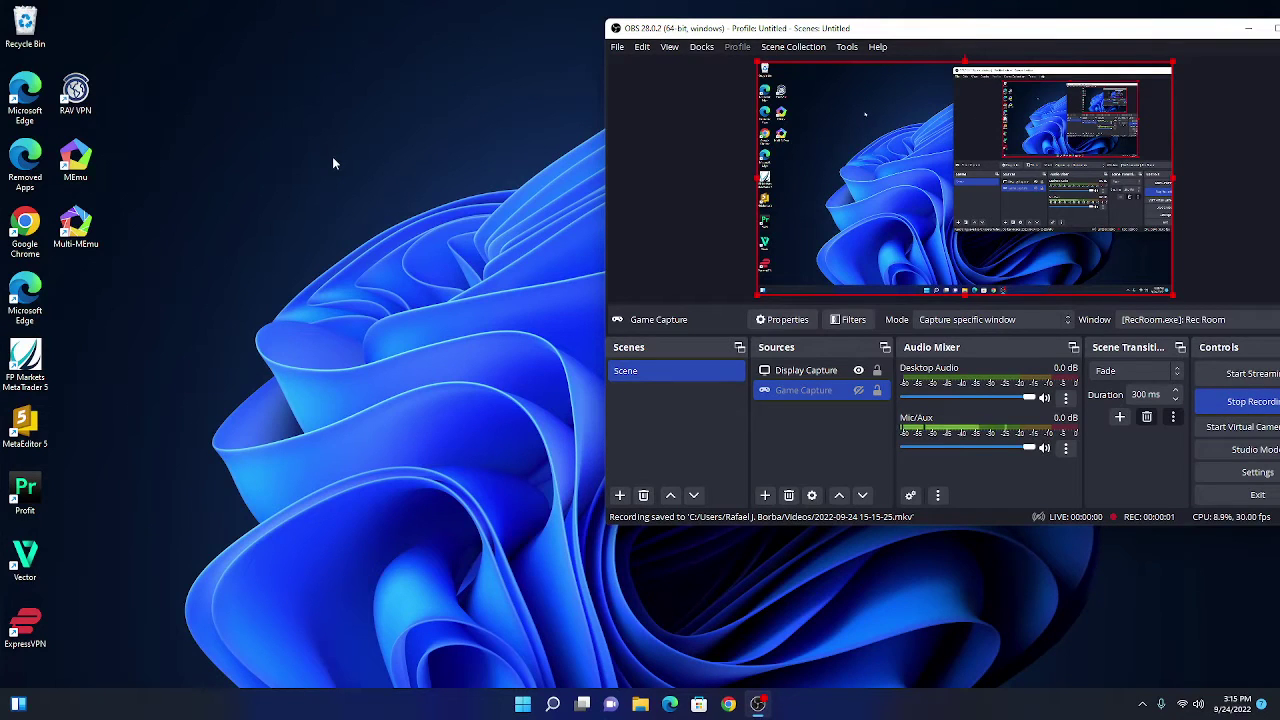
drag(696, 26, 712, 40)
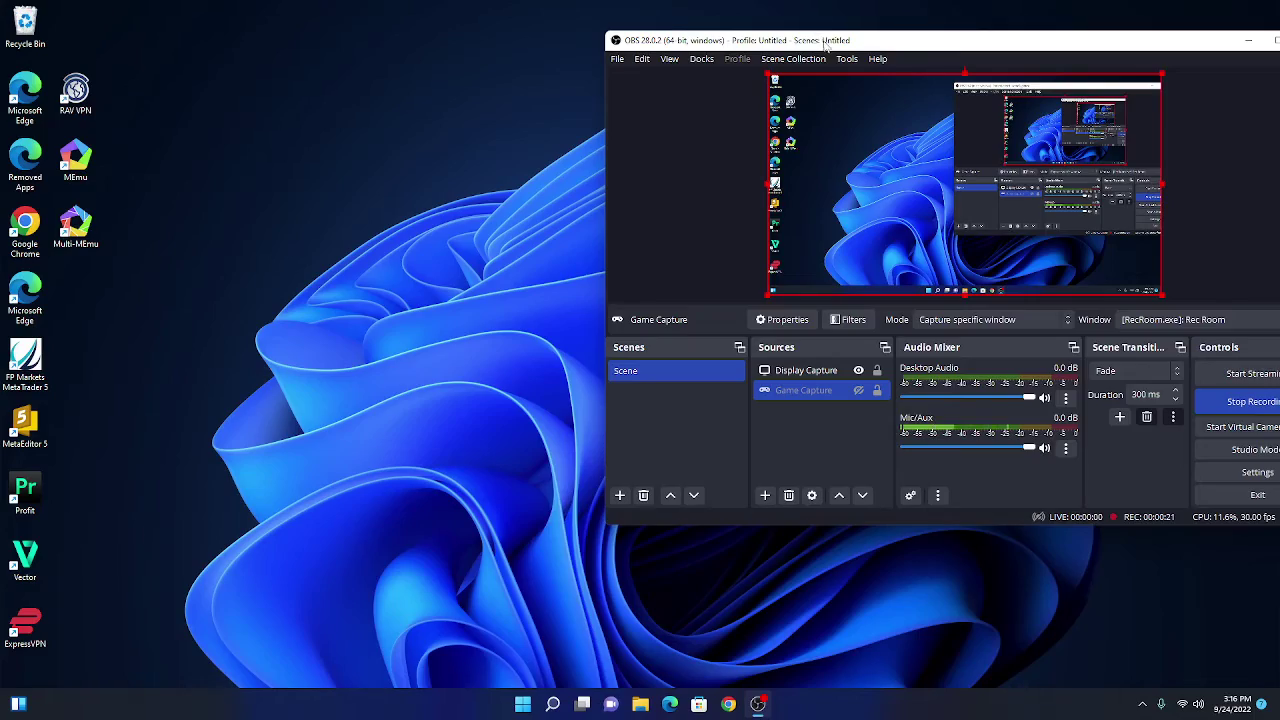
drag(818, 35, 615, 69)
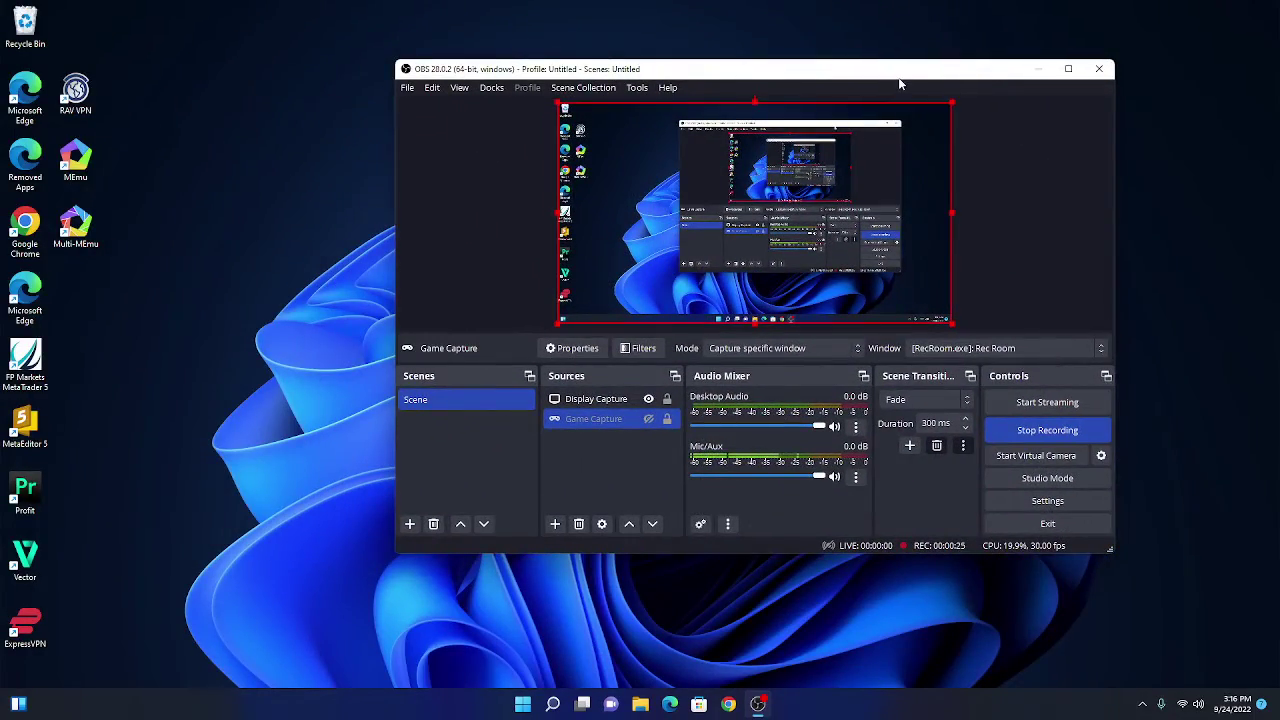
drag(898, 80, 1040, 28)
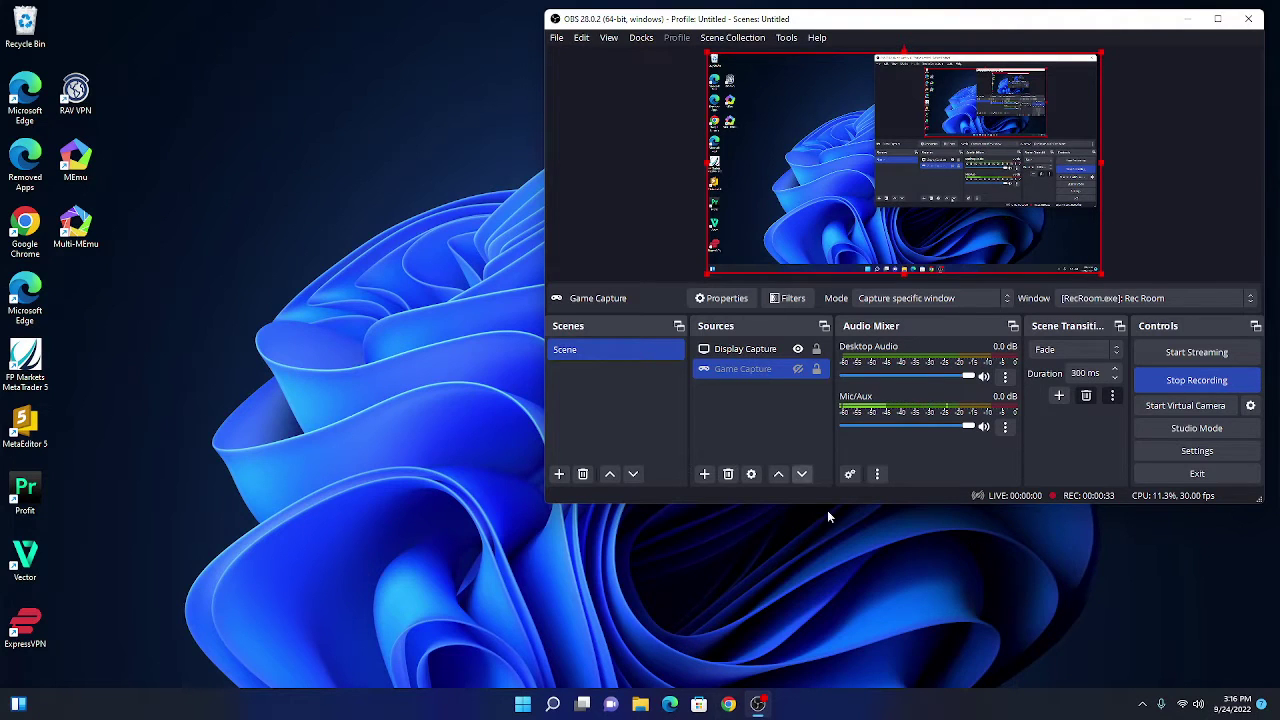
- Open Microsoft Edge and go to the spacedesk.net website
click(25, 298)
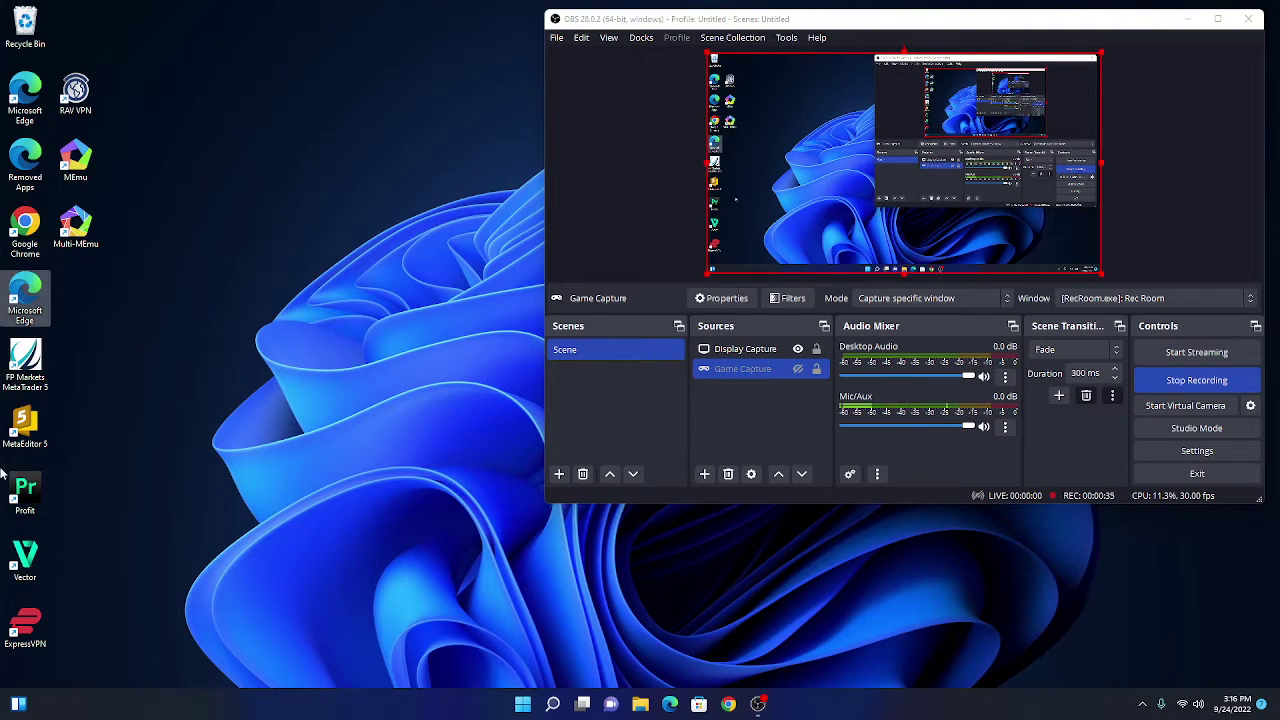
double_click(25, 292)
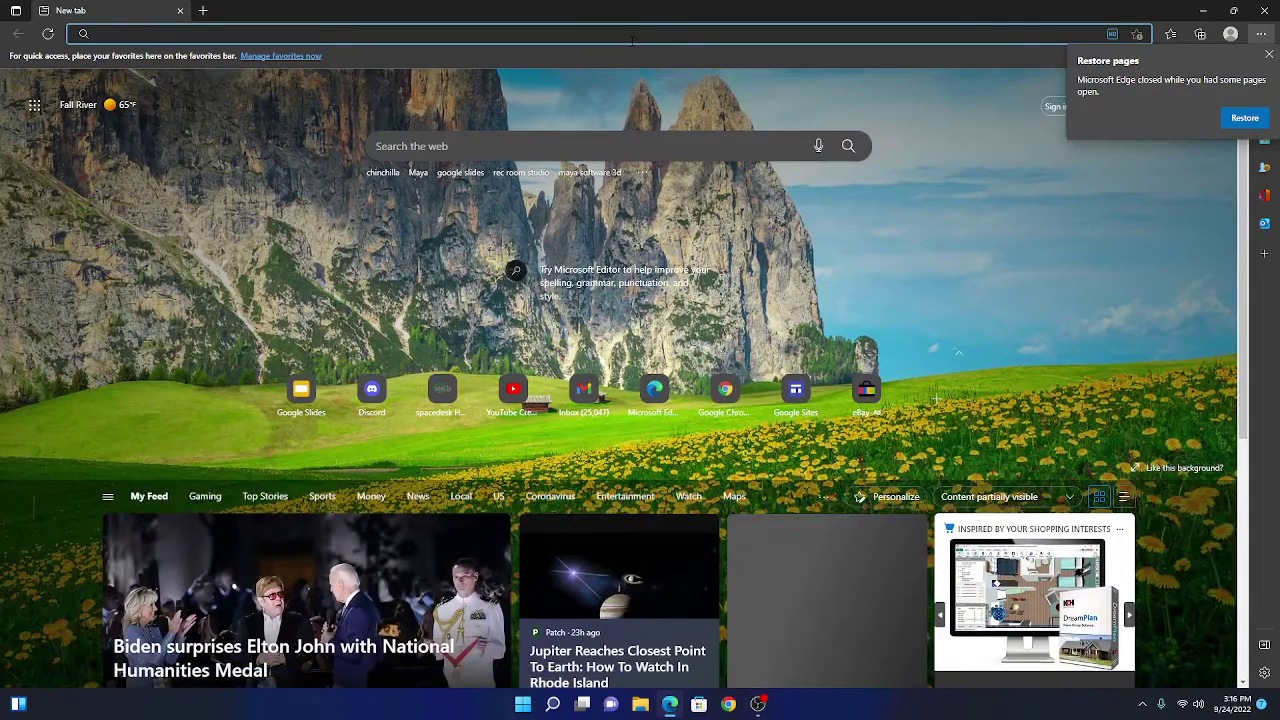
click(638, 37)
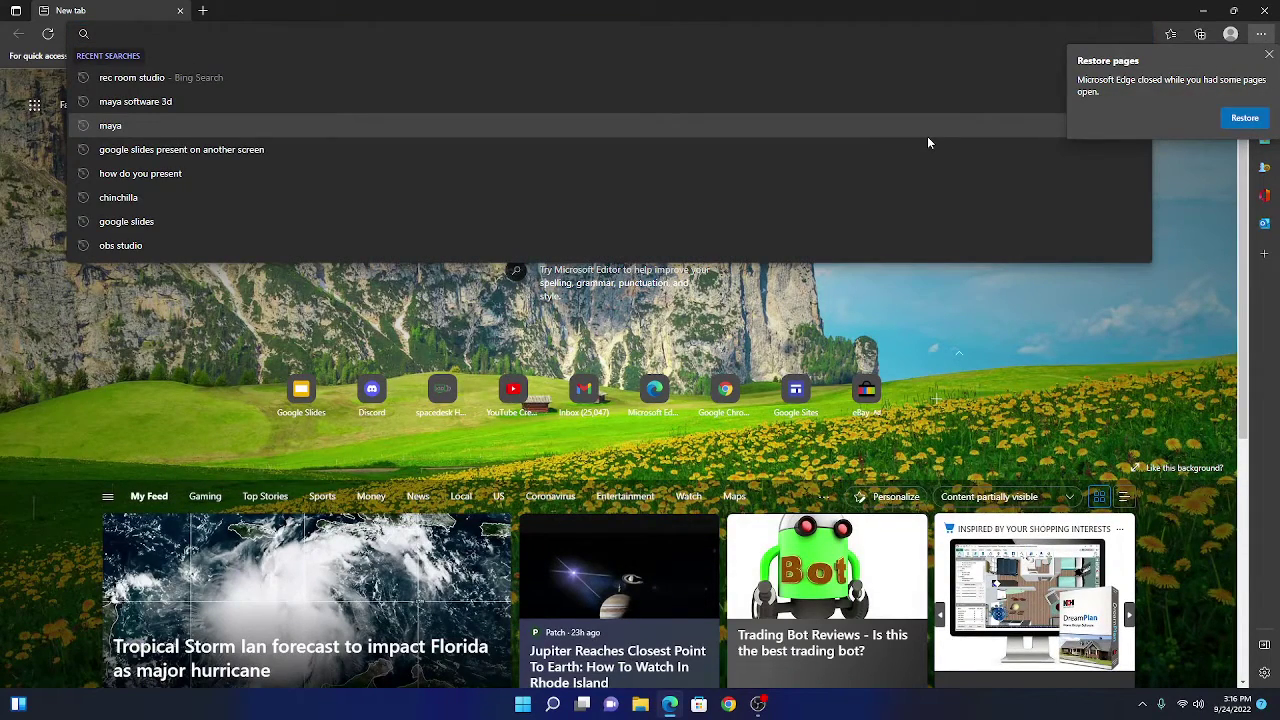
text(spac)
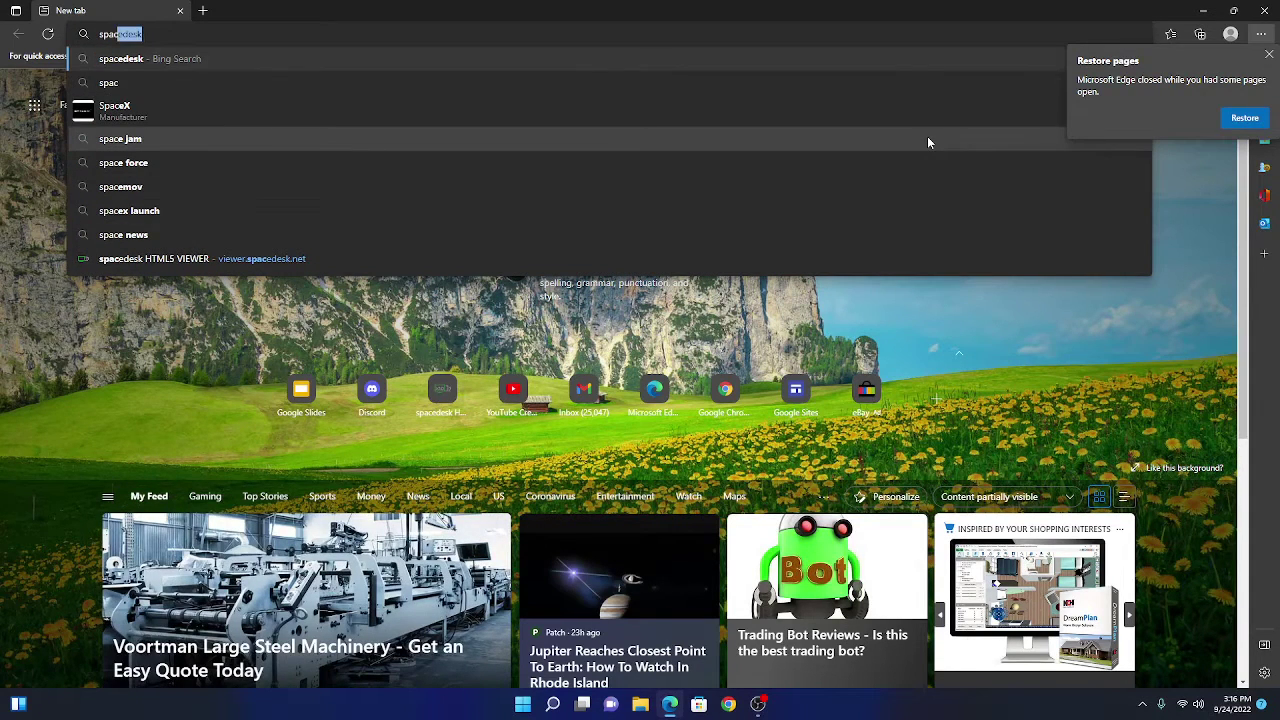
key(Up)
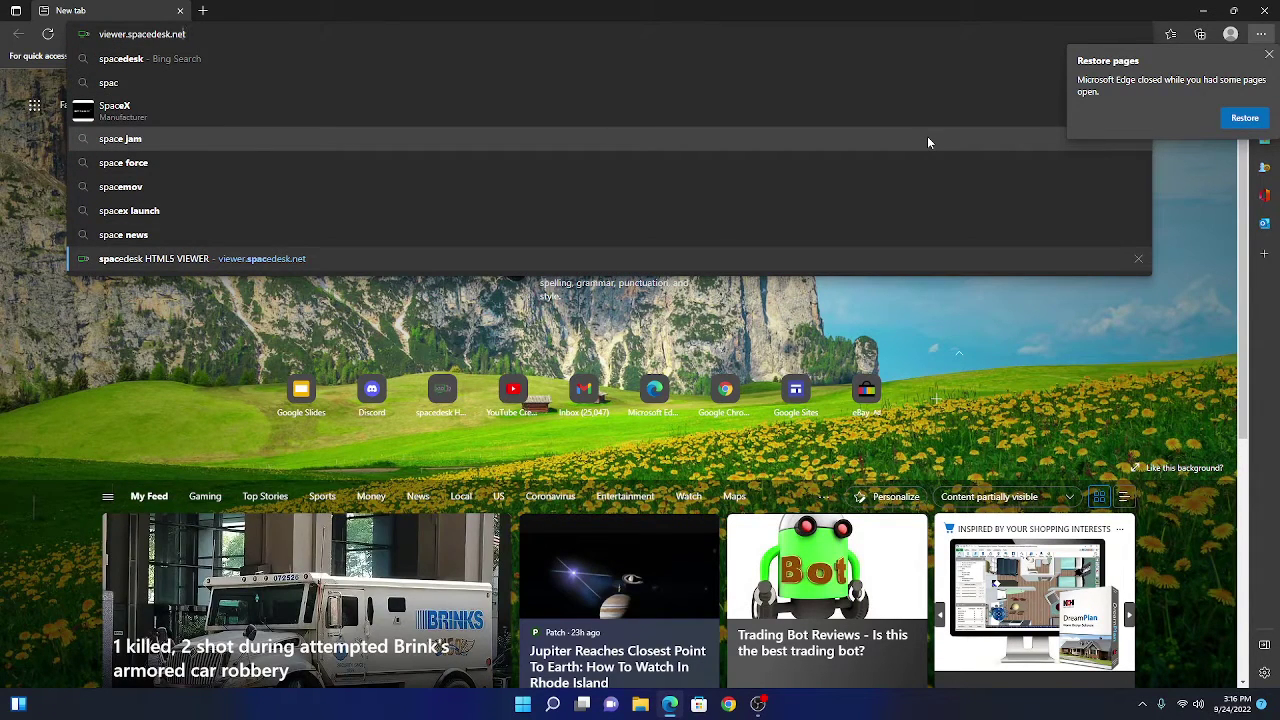
key(Left)
key(BackSpace)
key(BackSpace)
key(BackSpace)
key(BackSpace)
key(BackSpace)
key(BackSpace)
key(BackSpace)
key(Return)
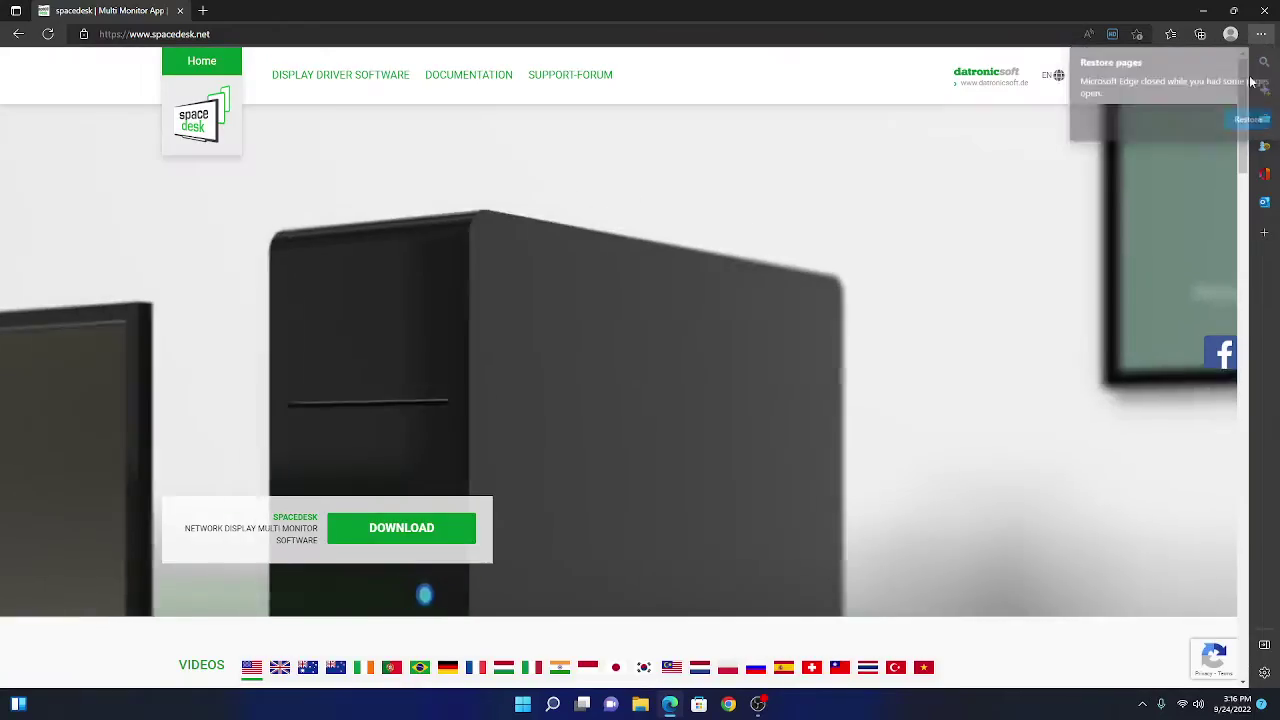
- Examine the driver software section for the Windows primary PC, comparing the Windows 10/11 and Windows 8.1 downloads
scroll(714, 128, down, 6)
scroll(669, 192, up, 8)
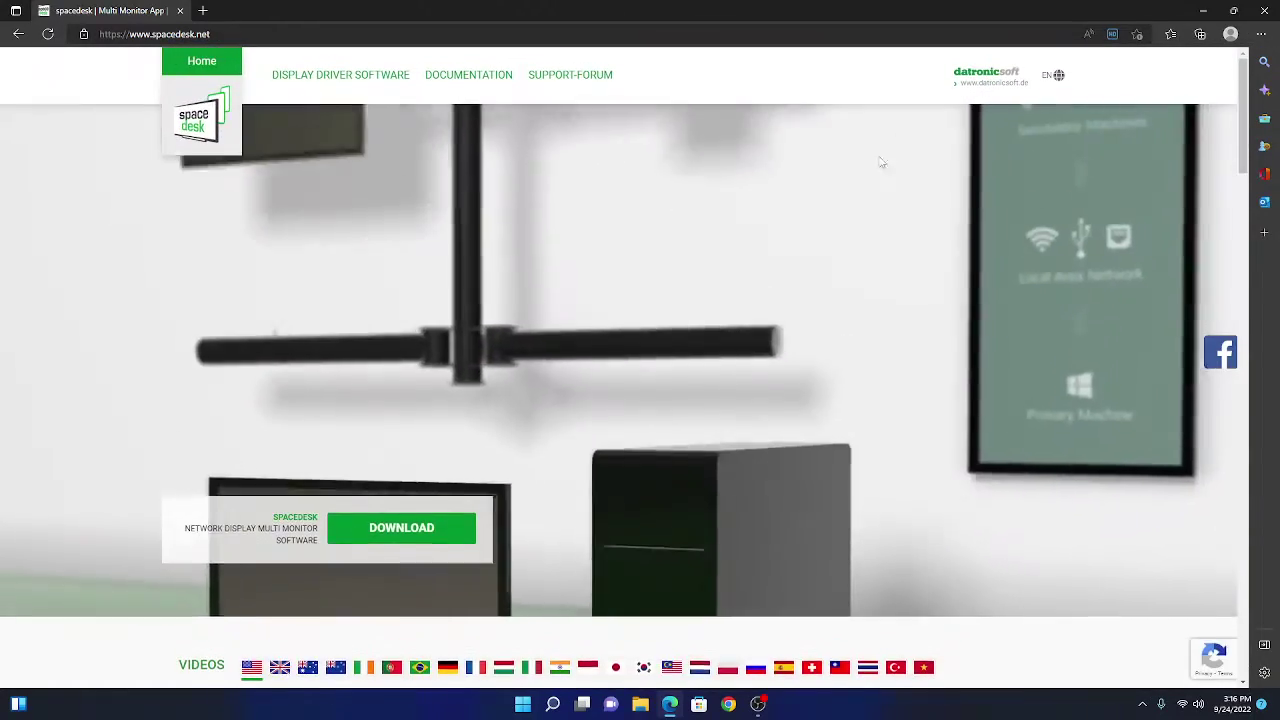
scroll(1051, 192, down, 6)
scroll(1051, 192, down, 10)
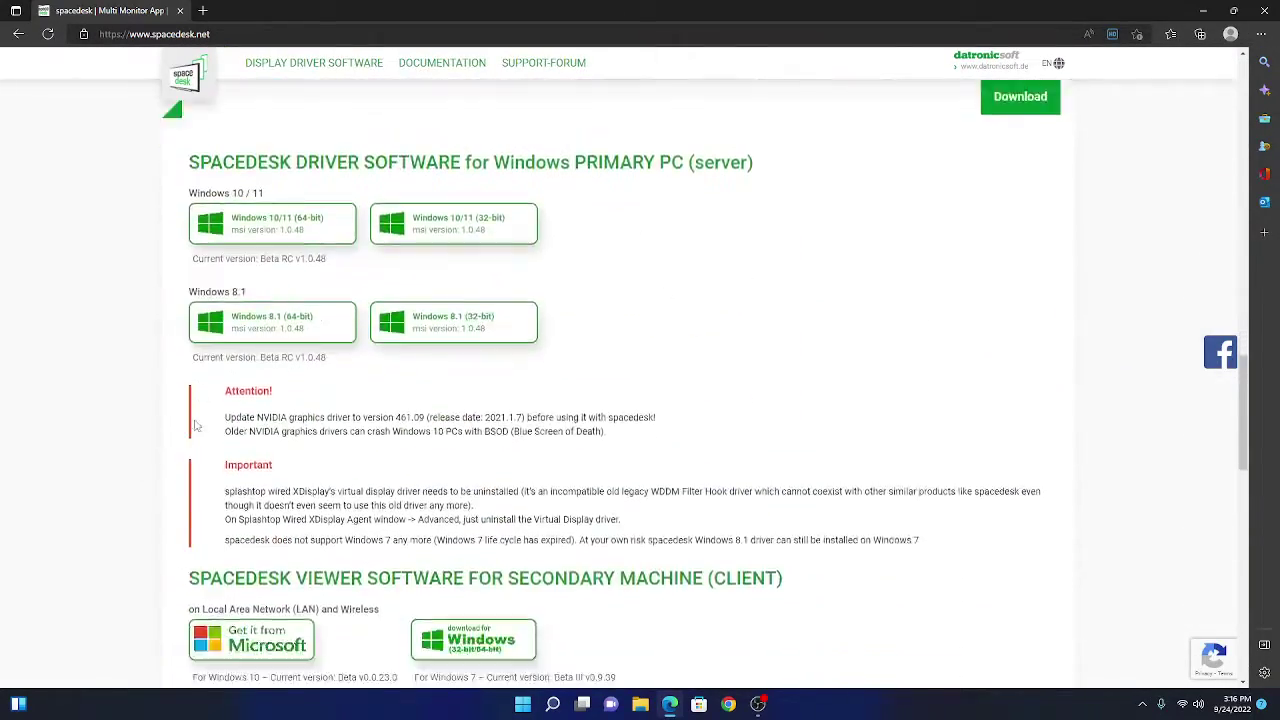
scroll(298, 397, up, 3)
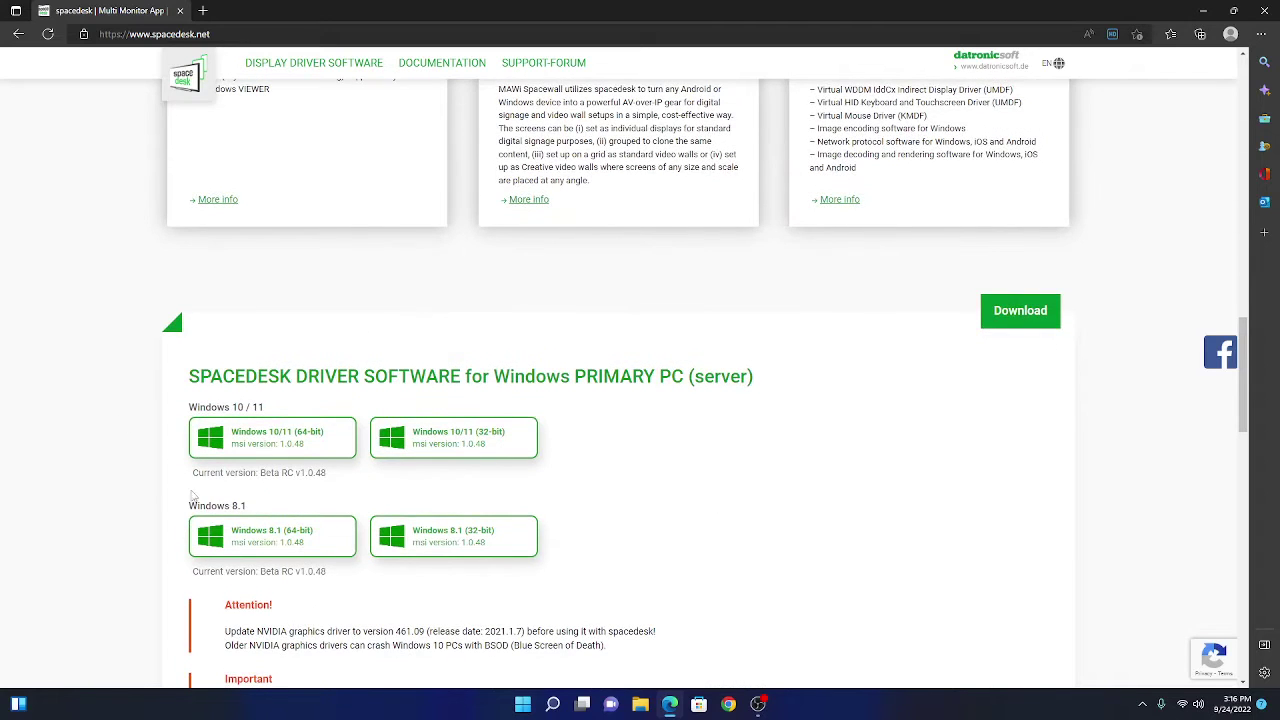
scroll(450, 440, down, 2)
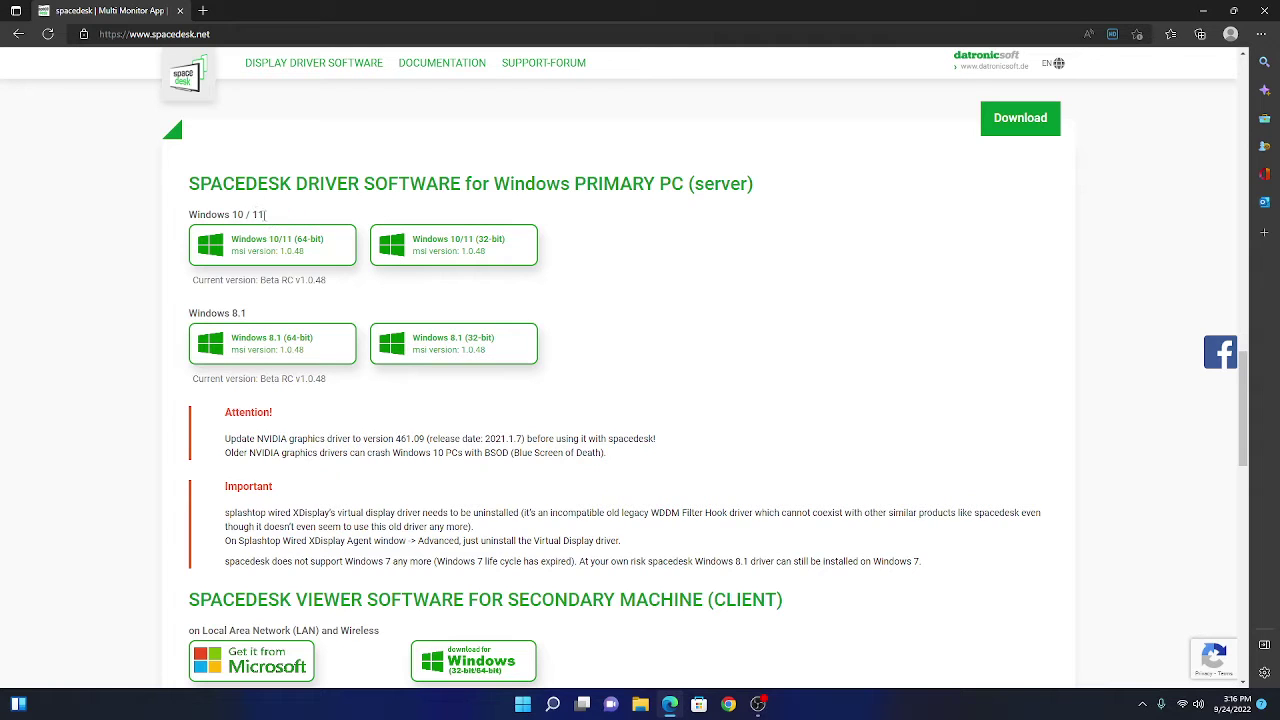
drag(275, 218, 189, 215)
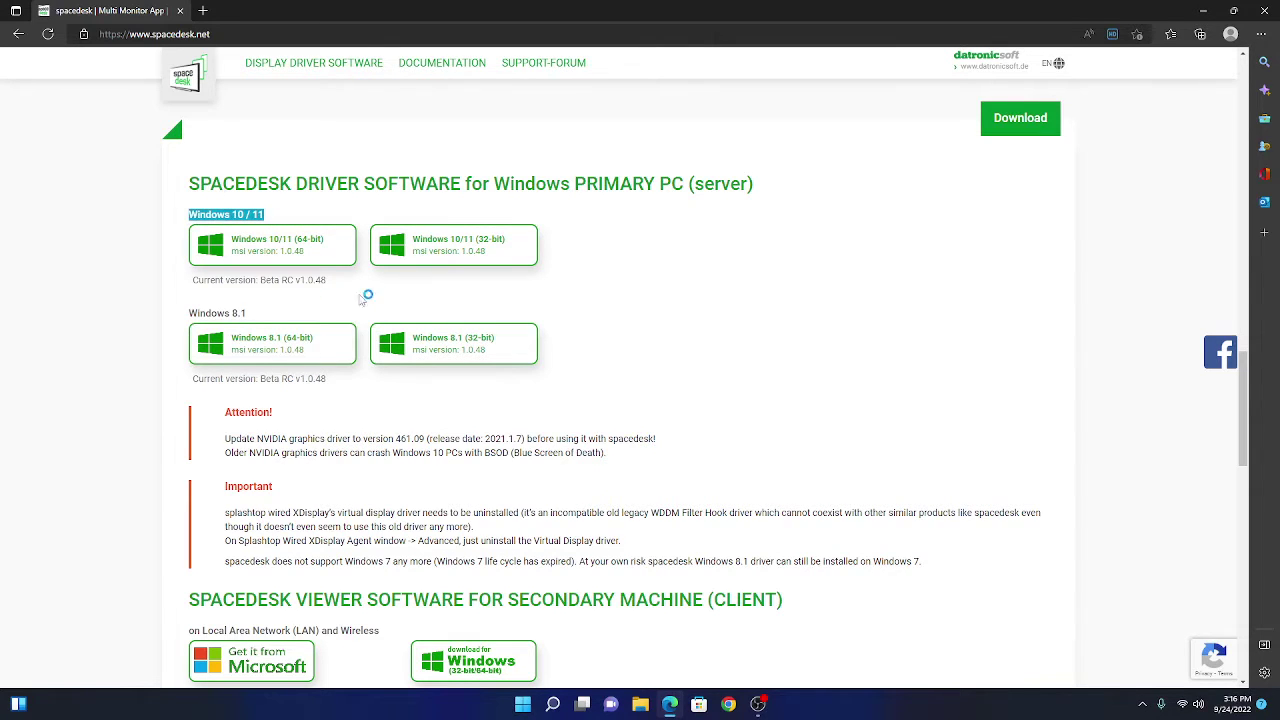
click(369, 287)
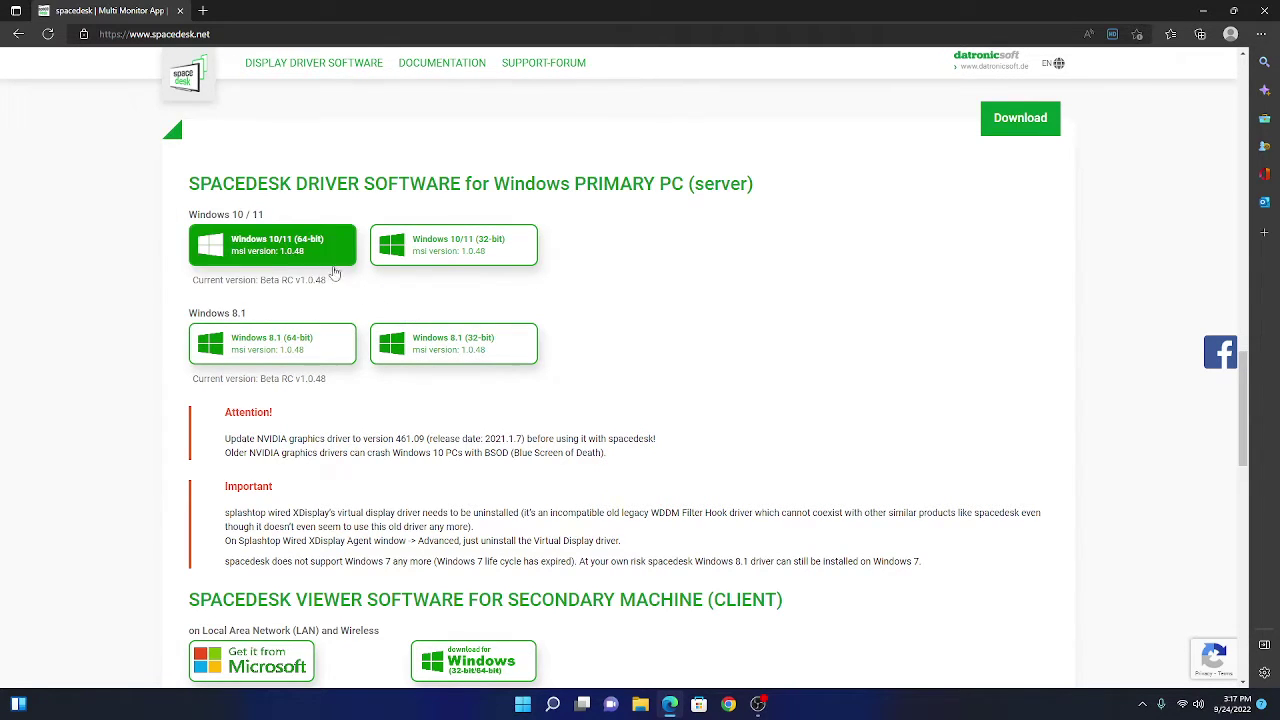
drag(264, 214, 225, 215)
drag(316, 305, 189, 317)
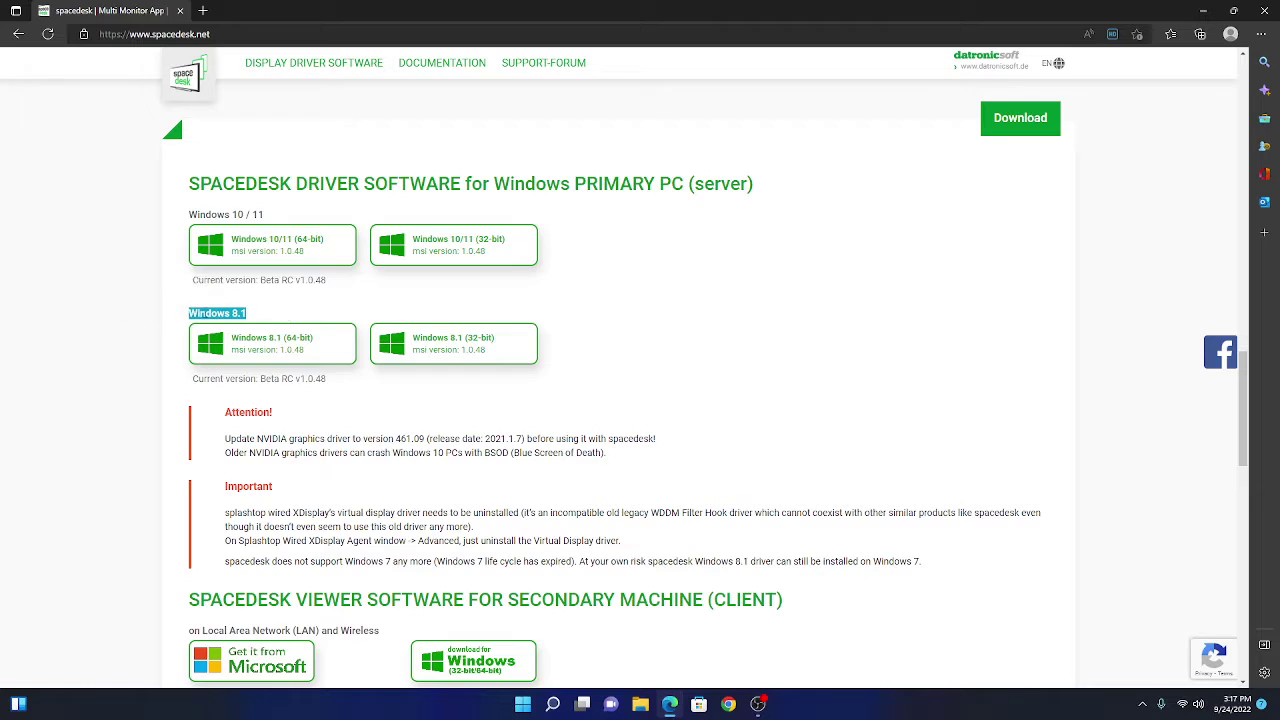
click(467, 299)
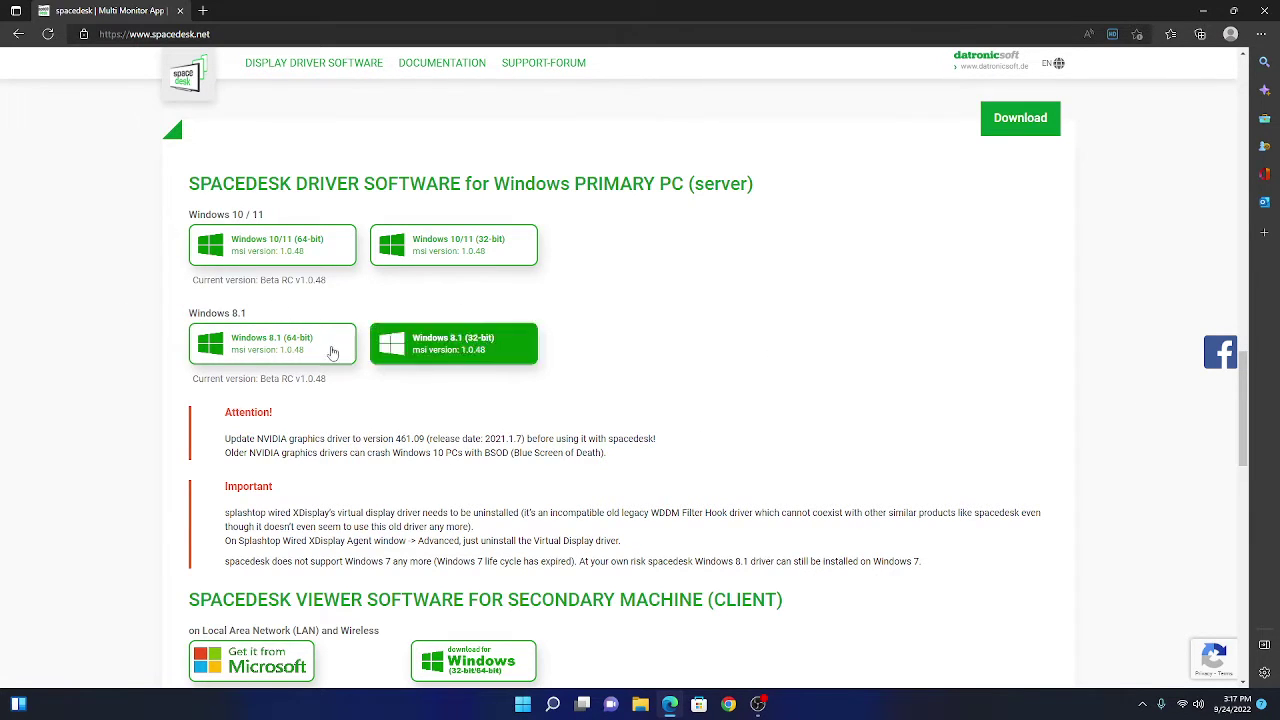
- Download the 64-bit Windows 10/11 spacedesk driver installer and keep the flagged file
click(290, 250)
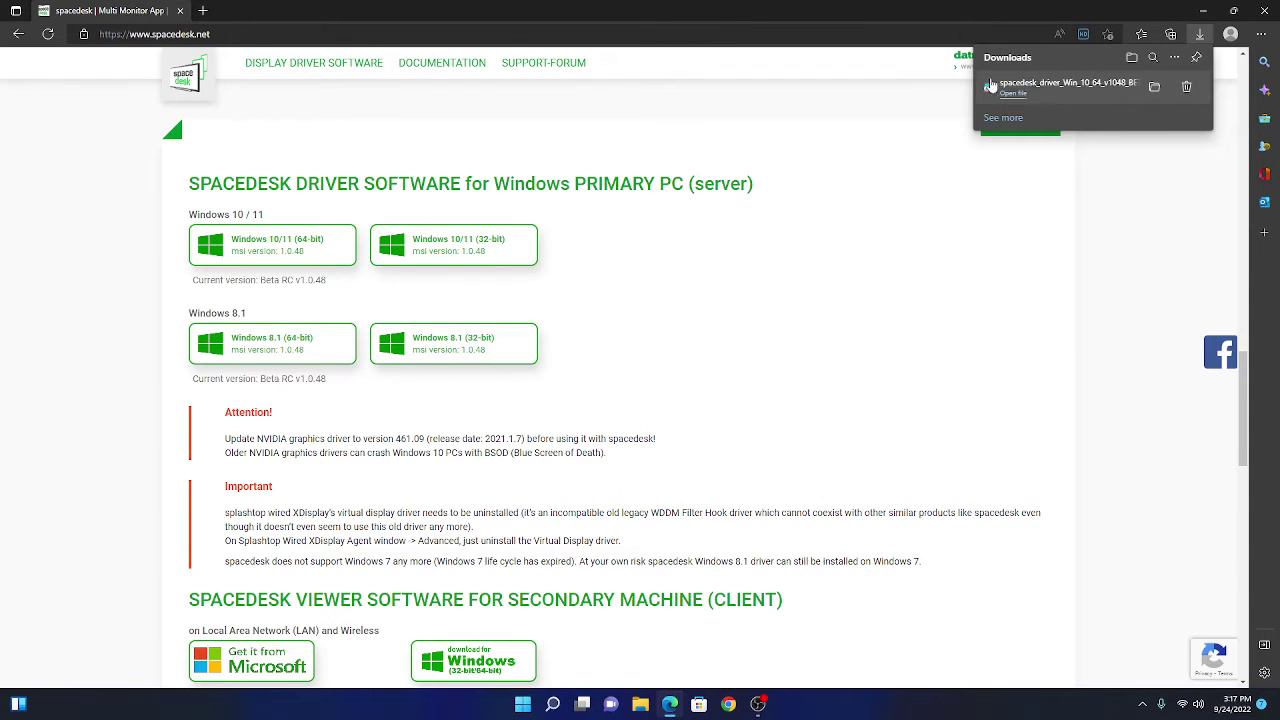
click(990, 87)
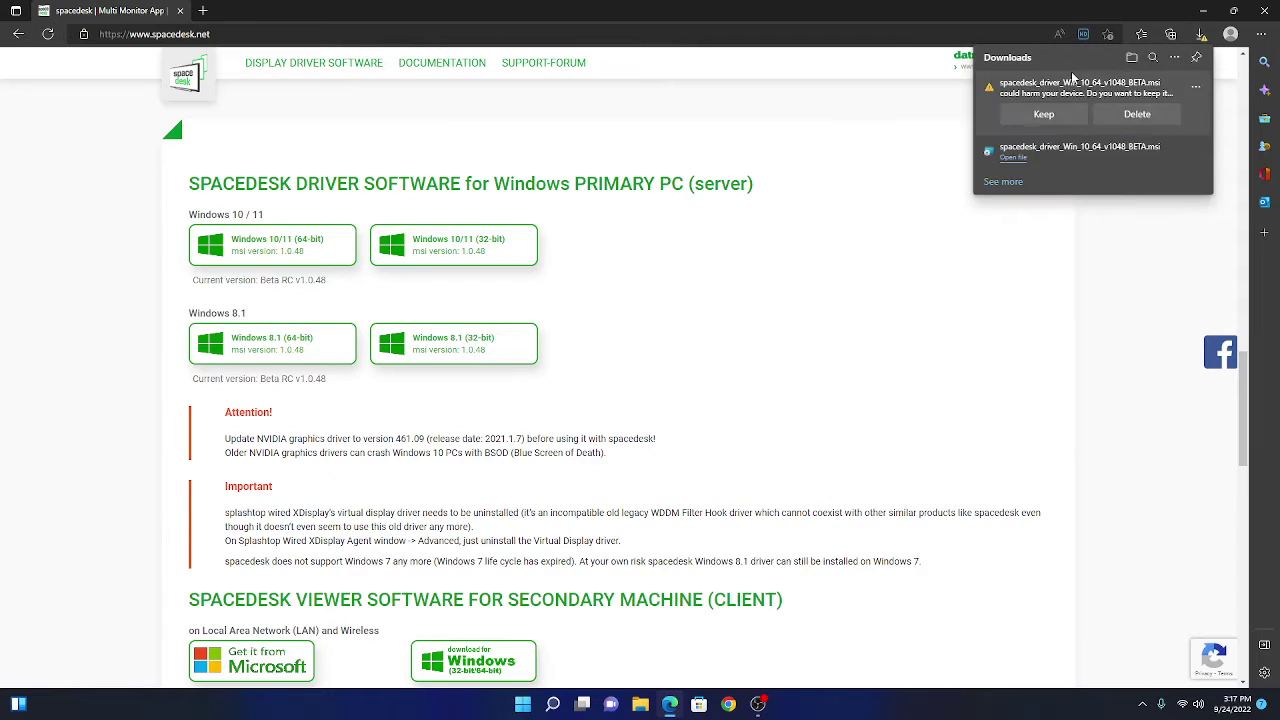
click(1040, 116)
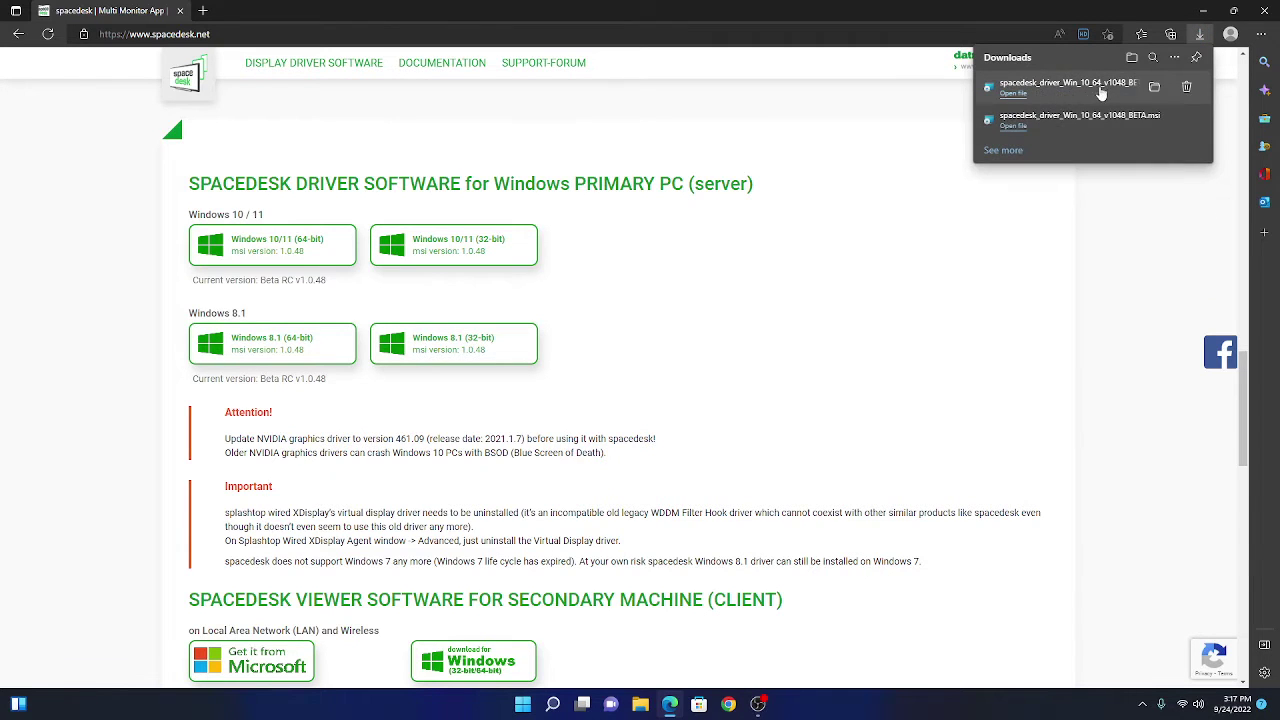
click(1030, 121)
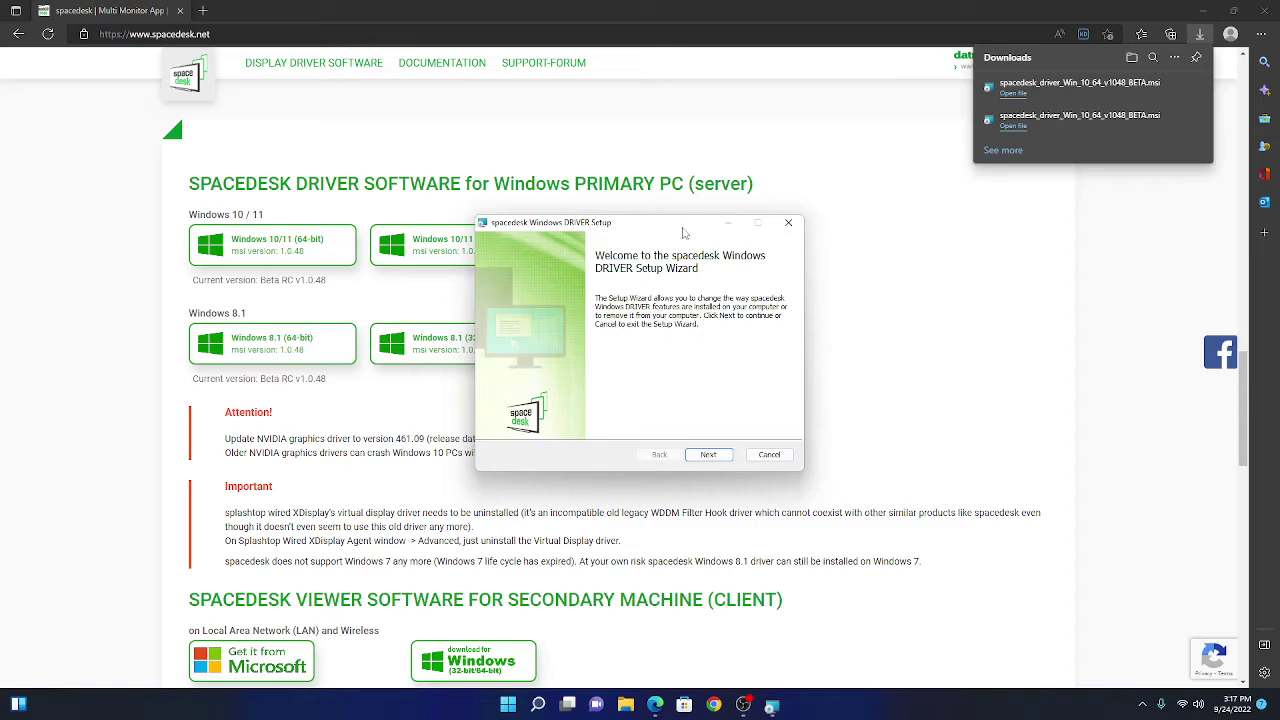
drag(684, 232, 599, 279)
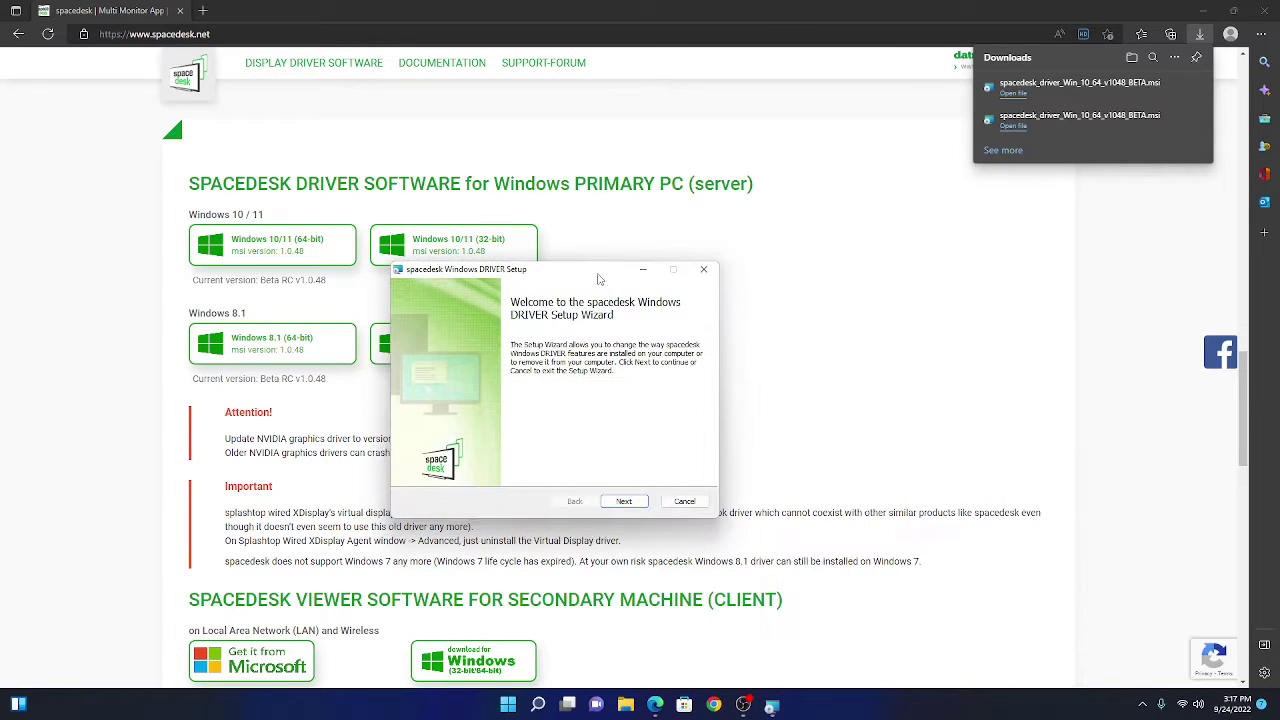
click(623, 501)
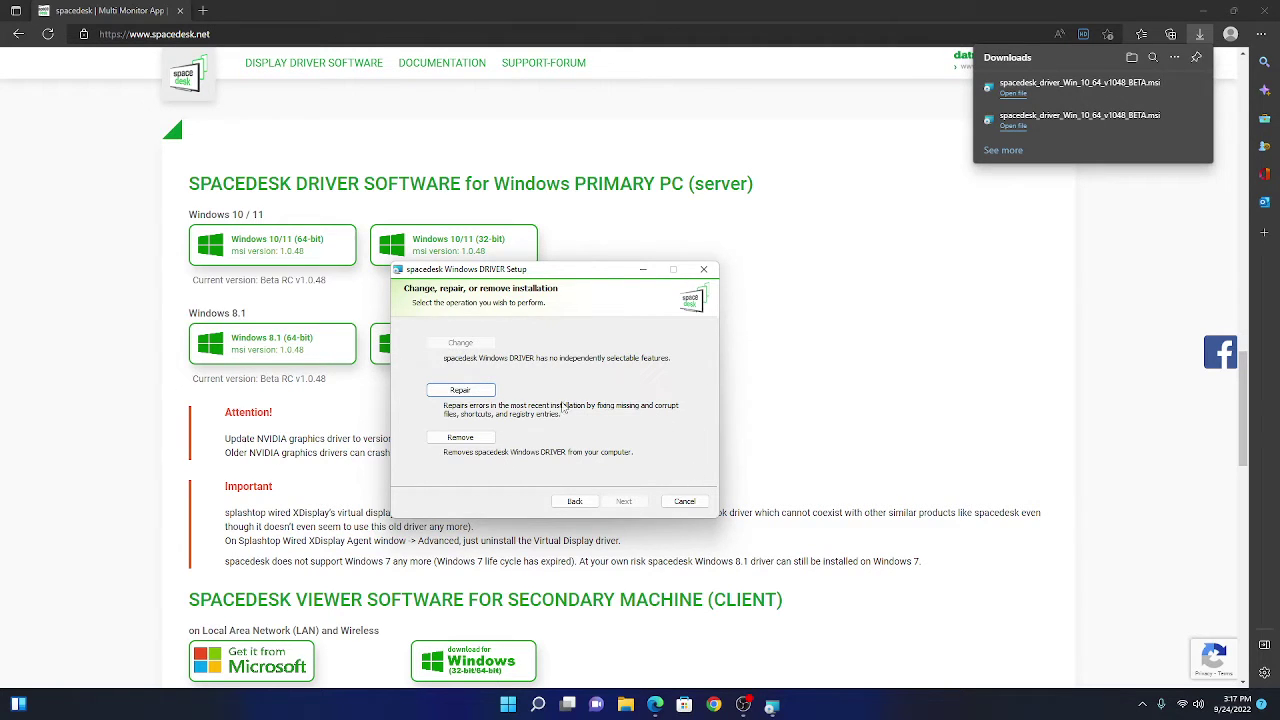
click(462, 438)
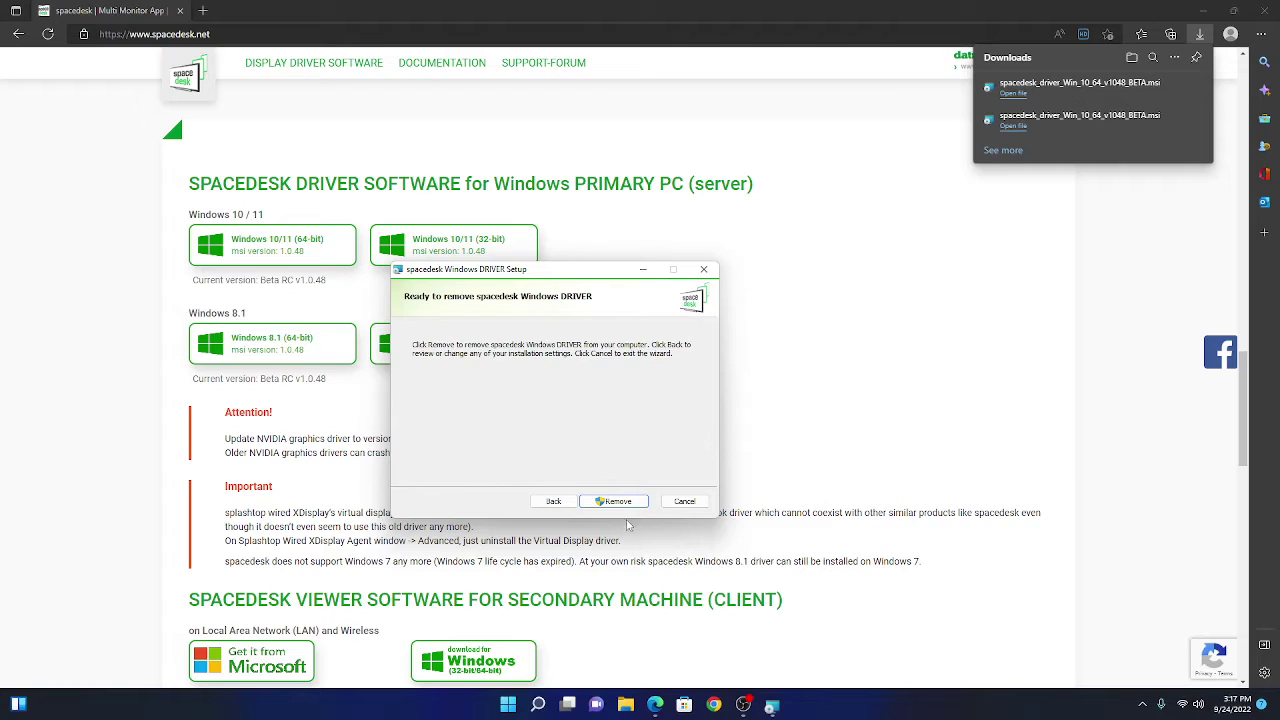
click(563, 500)
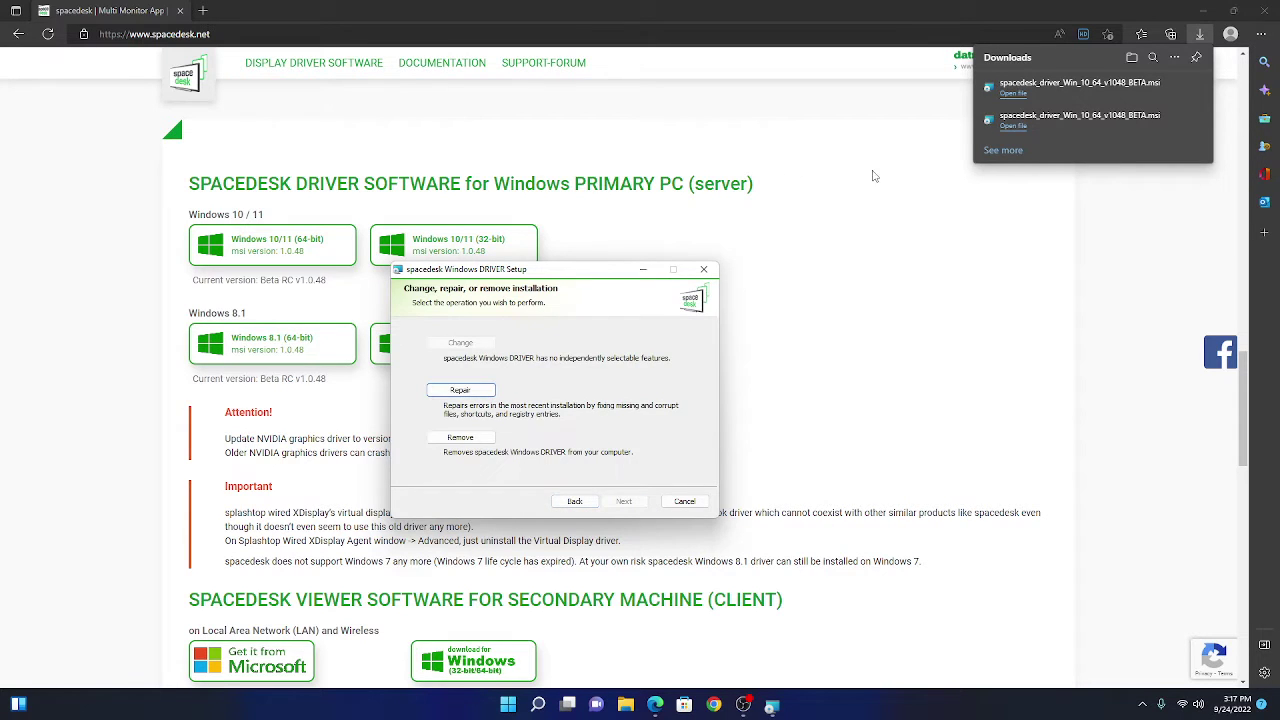
click(704, 269)
click(614, 371)
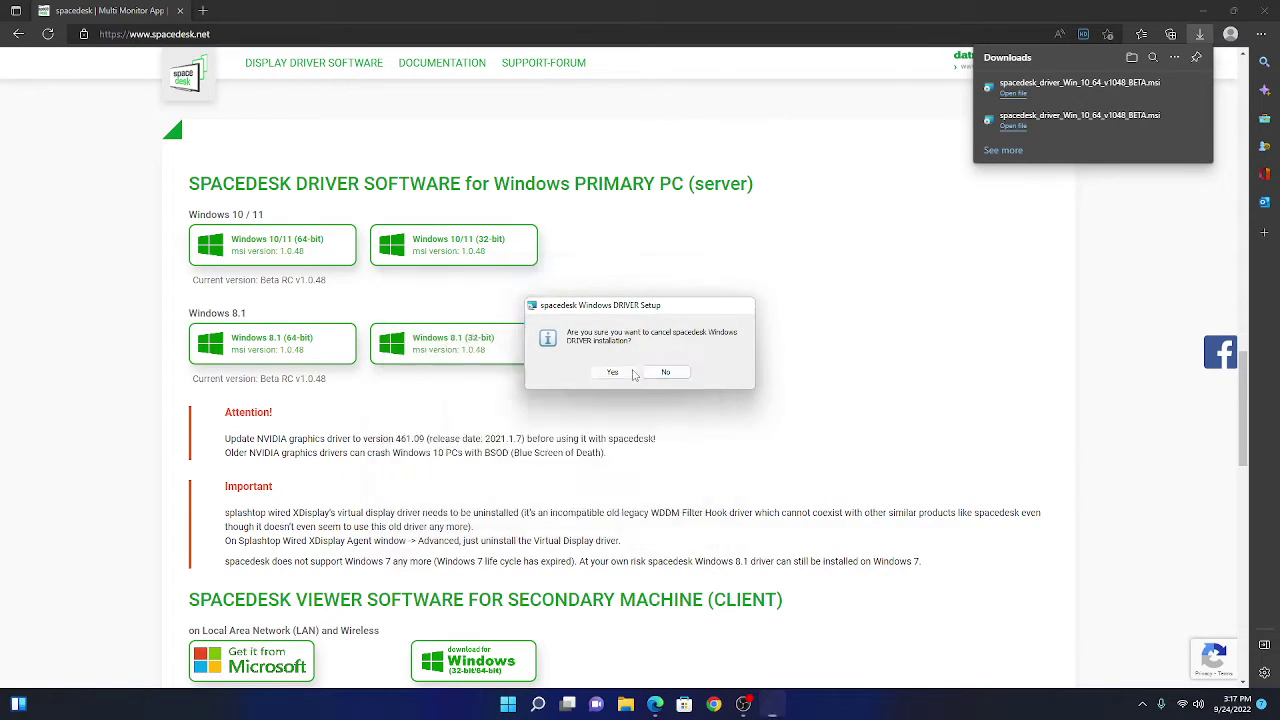
click(704, 269)
- Show the desktop and open the spacedesk Driver Console from the hidden system tray programs
key(super+d)
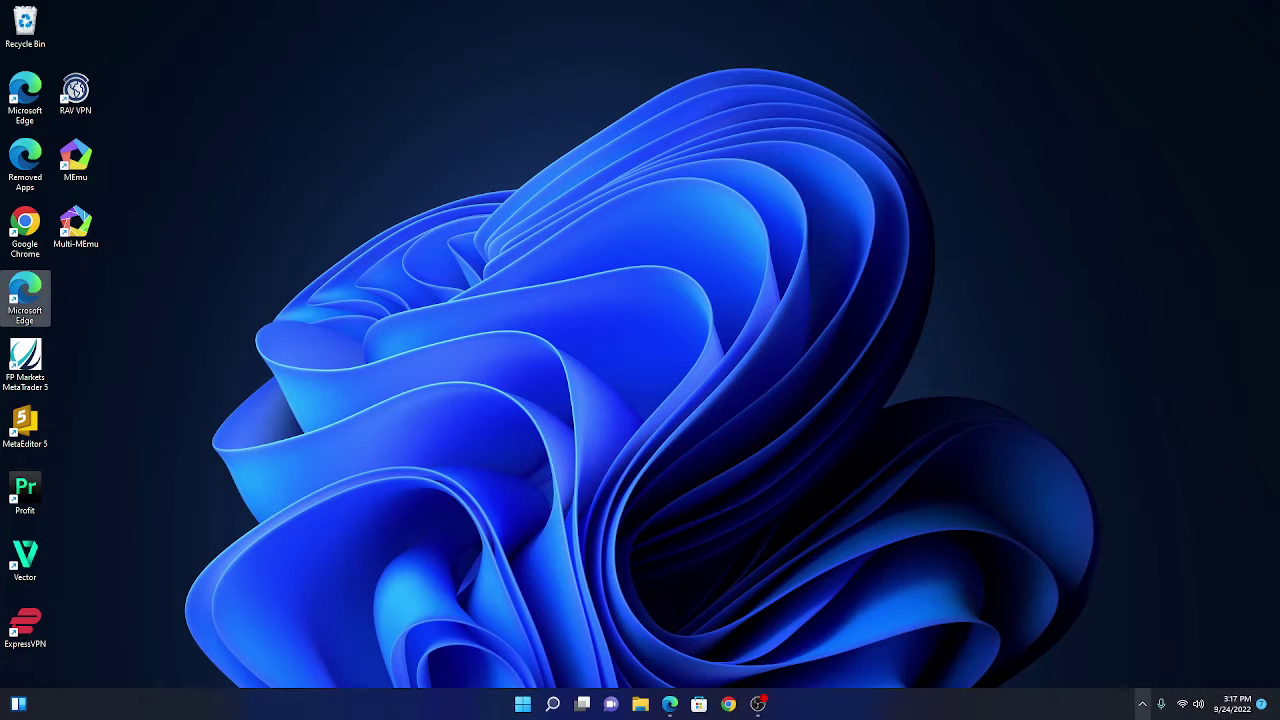
click(1142, 704)
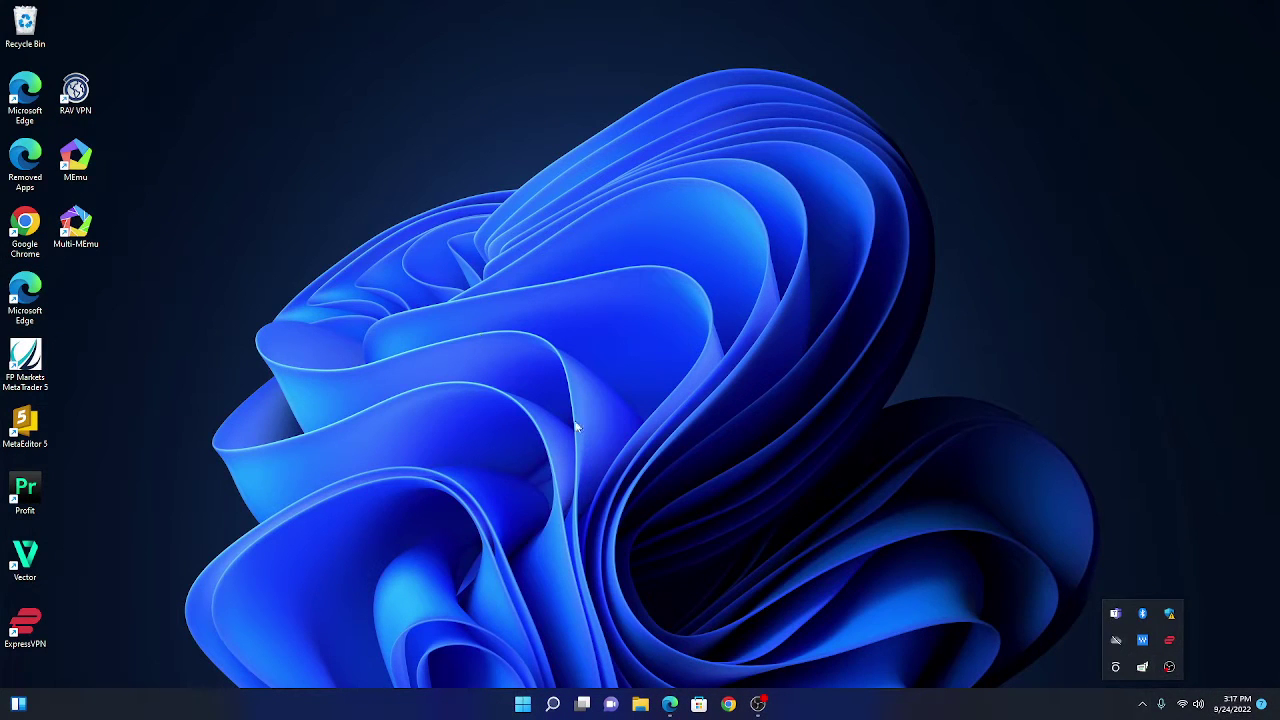
right_click(1142, 666)
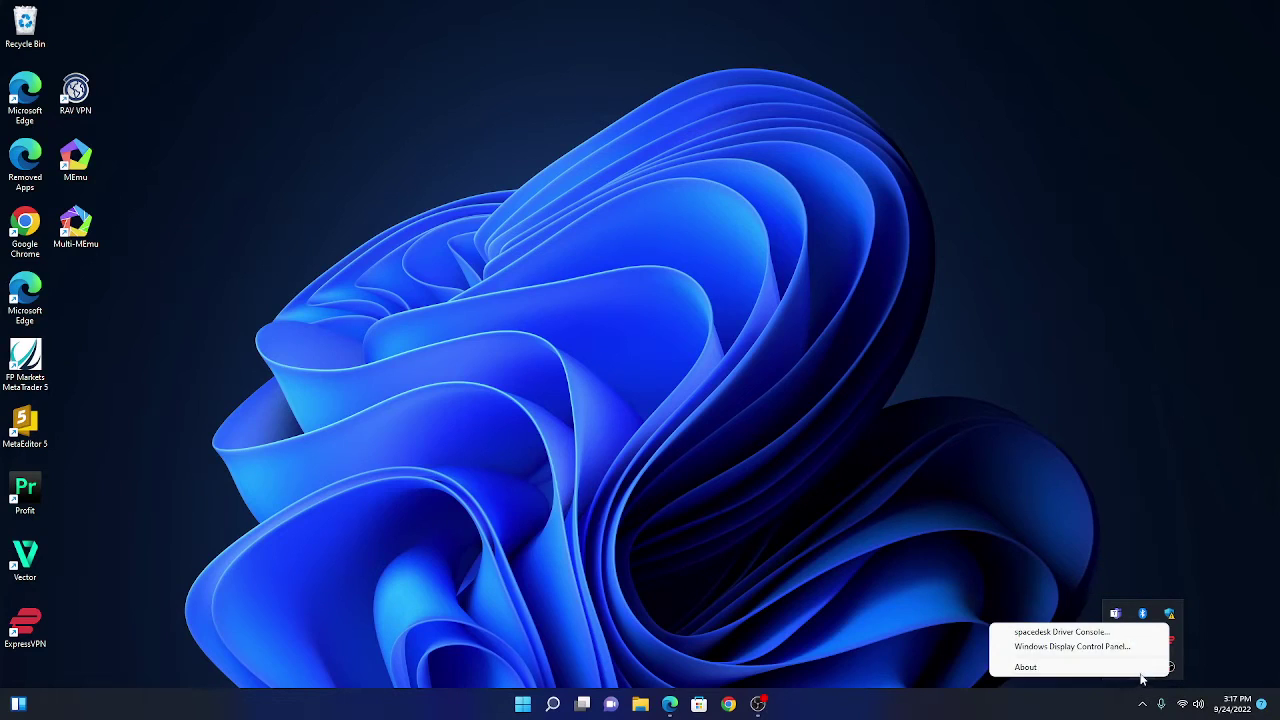
click(1100, 634)
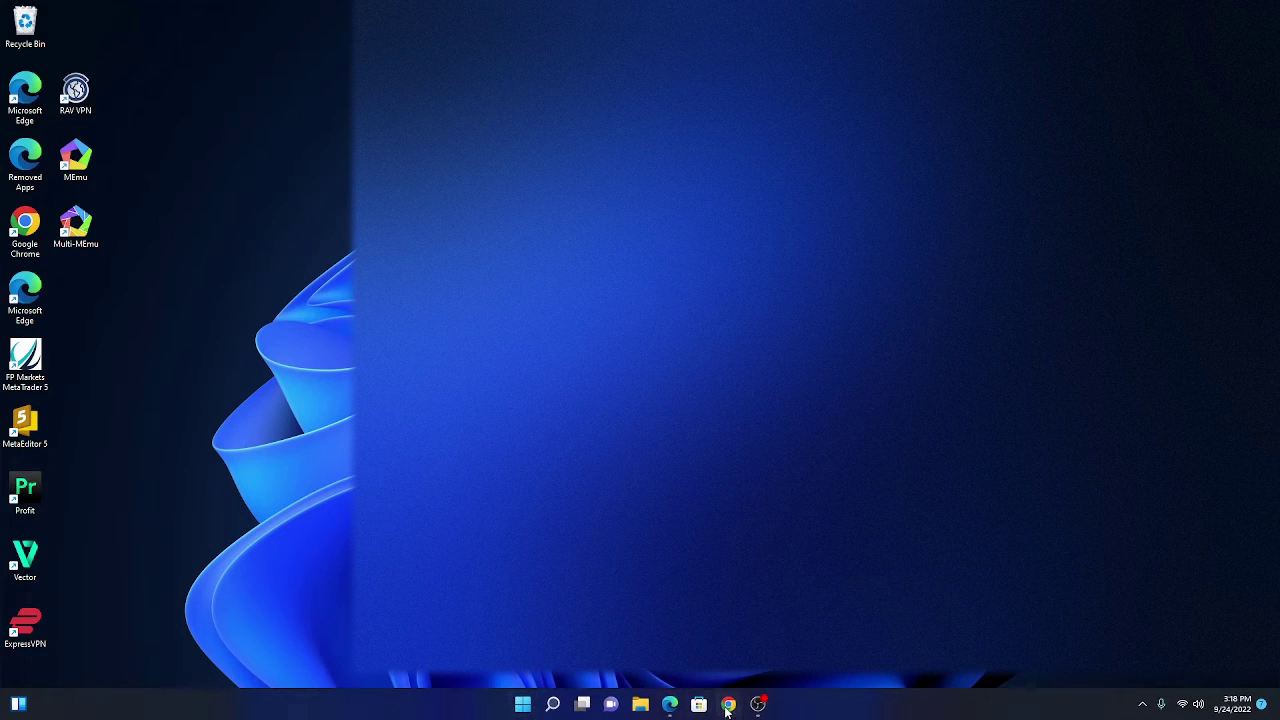
- Return to Microsoft Edge and open the spacedesk HTML5 viewer at viewer.spacedesk.net in a new tab
click(729, 706)
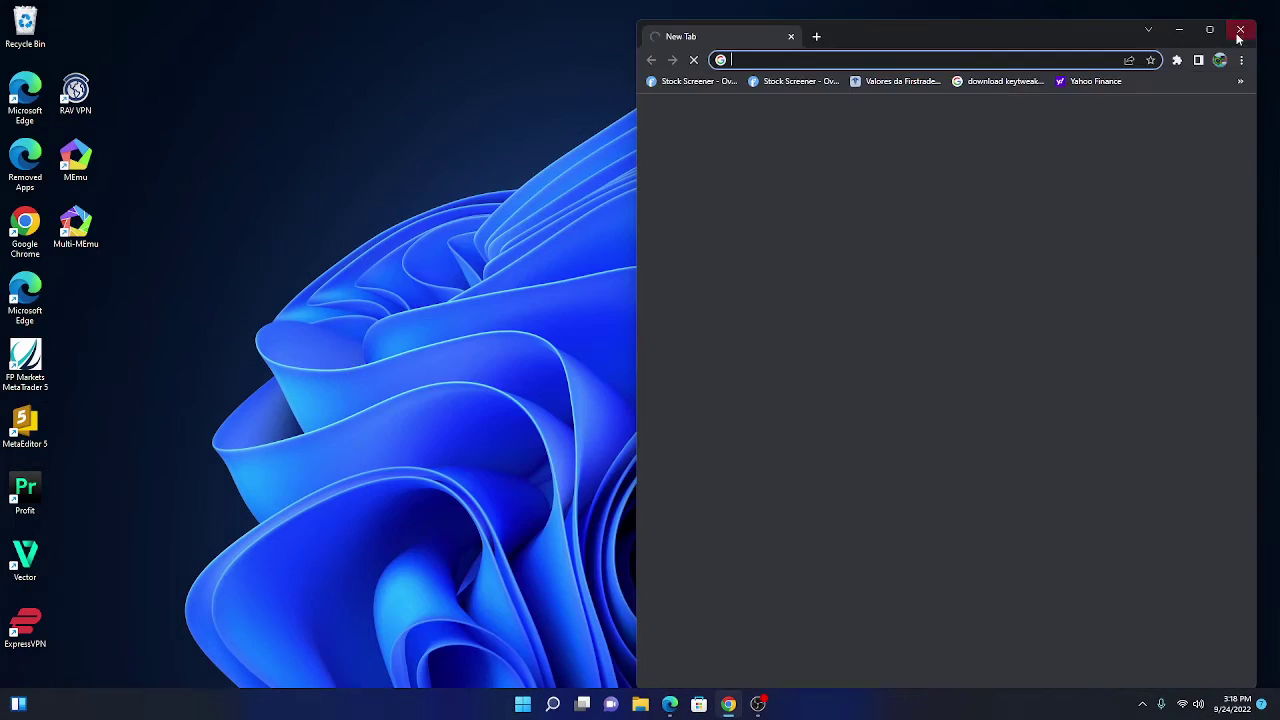
click(1239, 34)
click(670, 704)
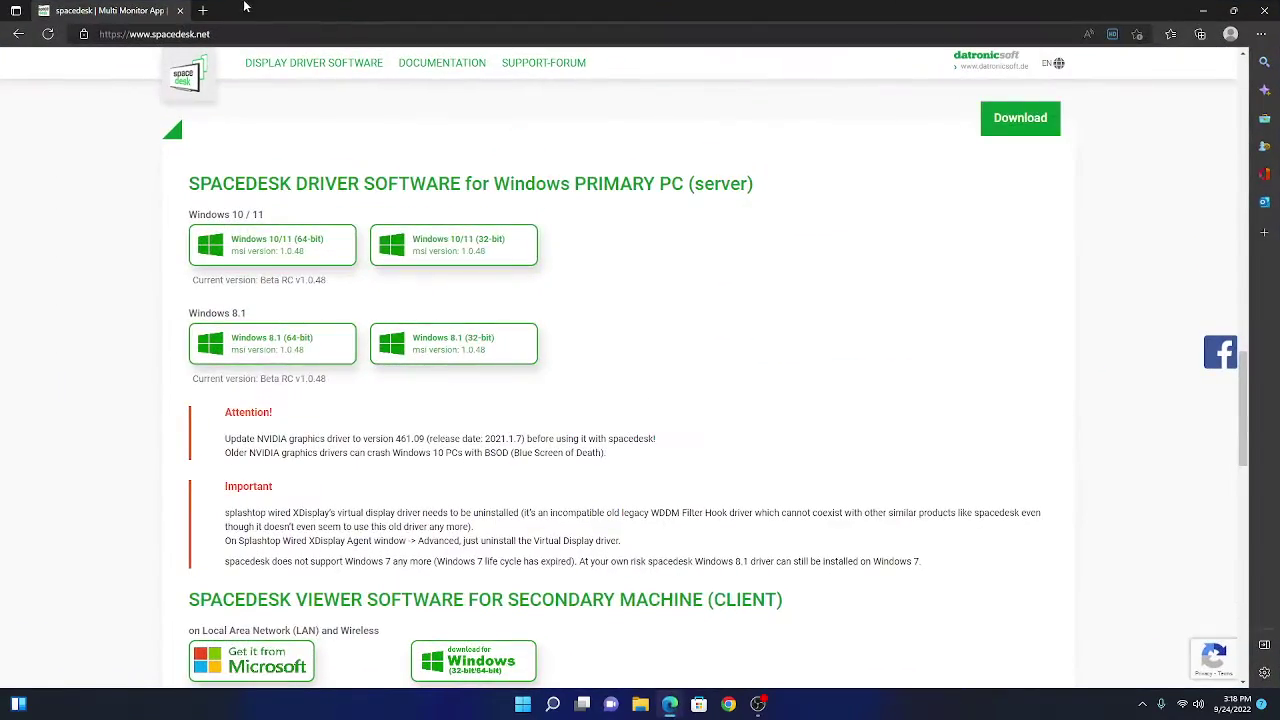
scroll(549, 343, down, 3)
scroll(480, 181, up, 7)
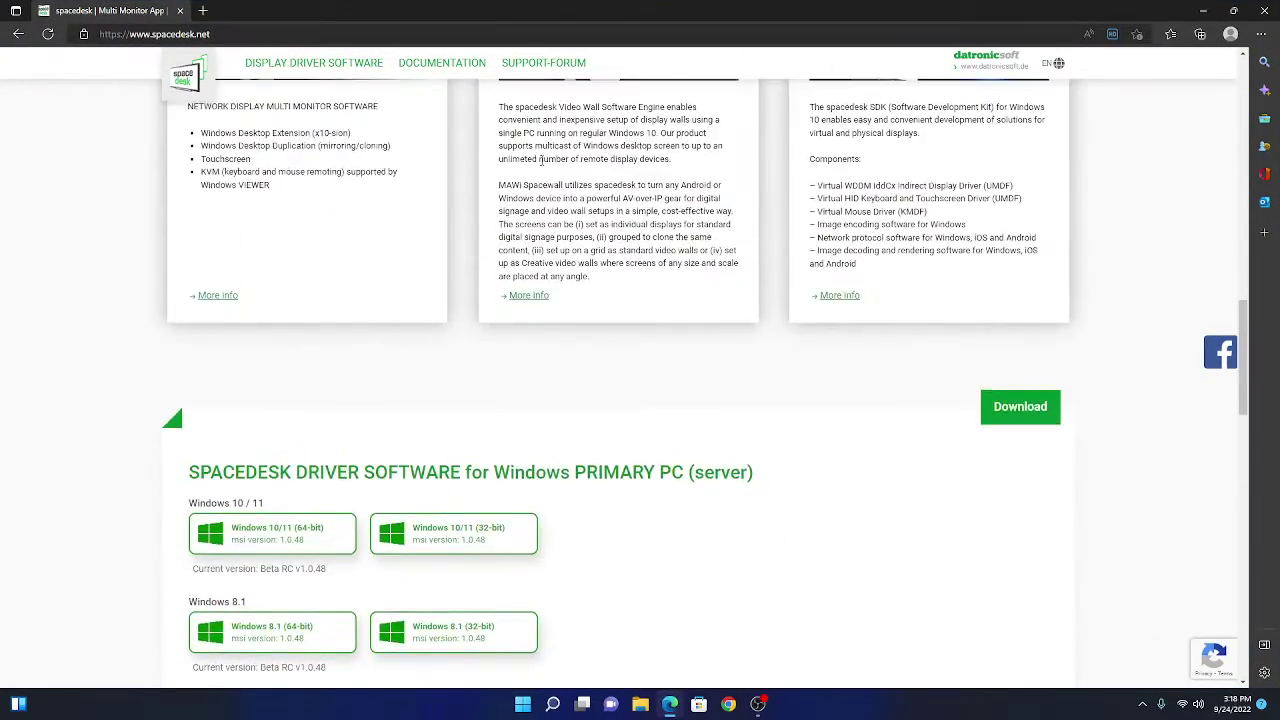
scroll(516, 160, up, 3)
scroll(376, 146, up, 3)
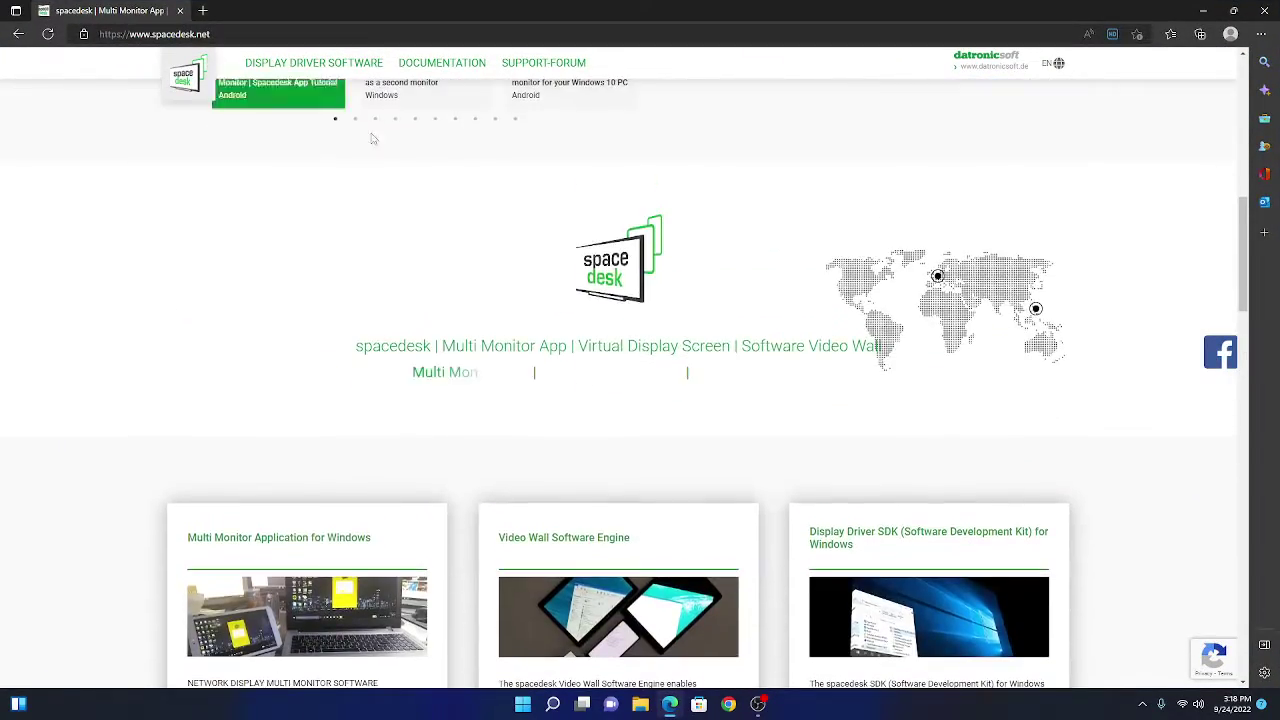
scroll(491, 314, down, 15)
scroll(857, 275, up, 3)
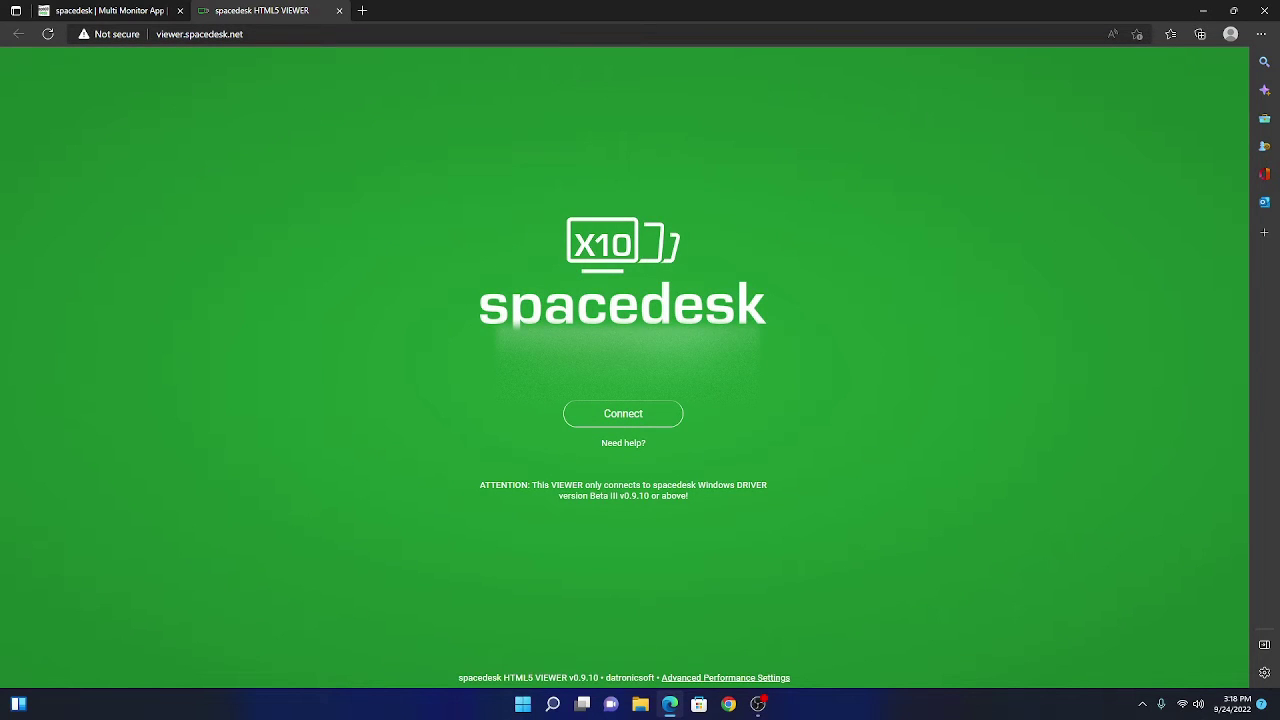
drag(509, 215, 492, 424)
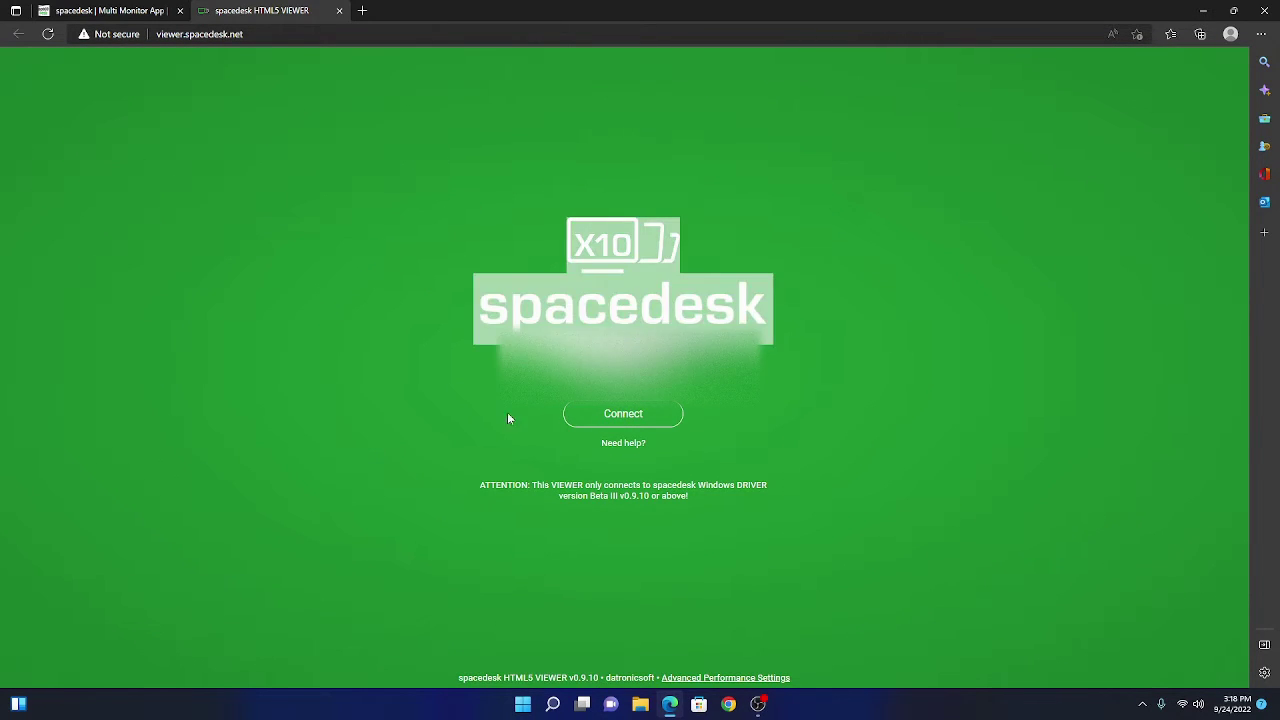
- Connect the spacedesk HTML5 viewer to the primary PC and make the viewer leave full-screen mode
click(493, 430)
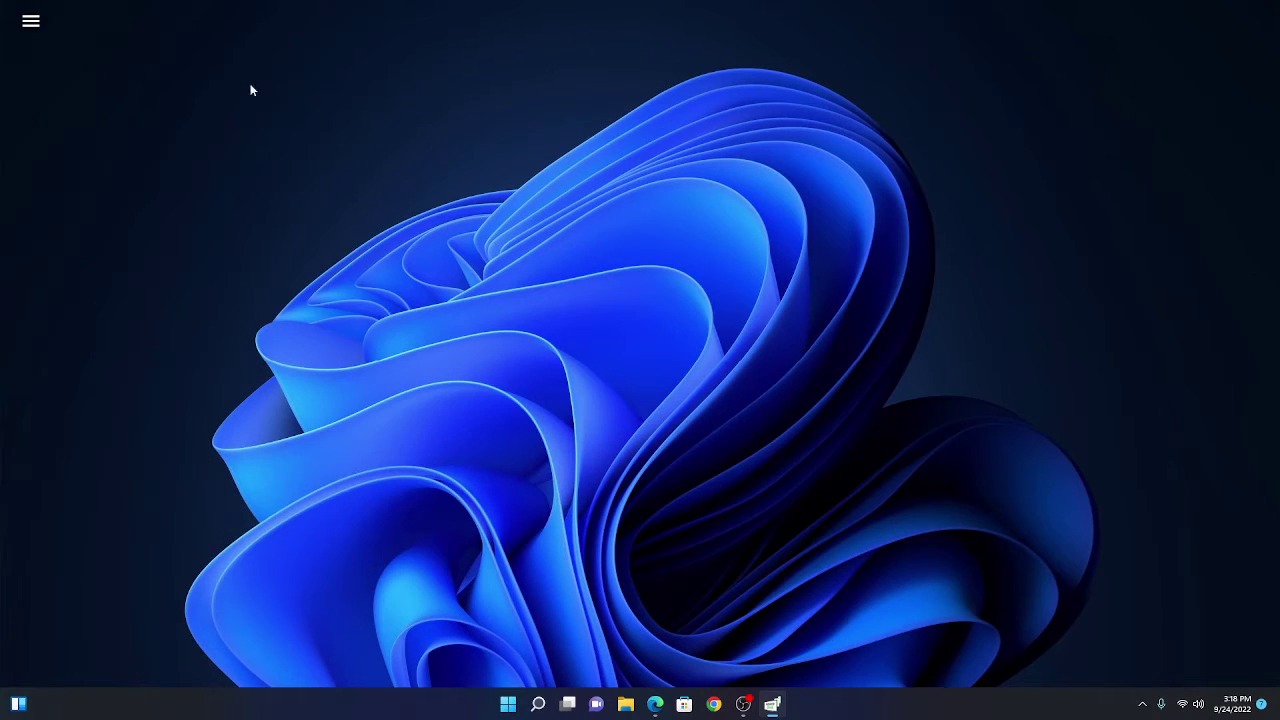
click(30, 22)
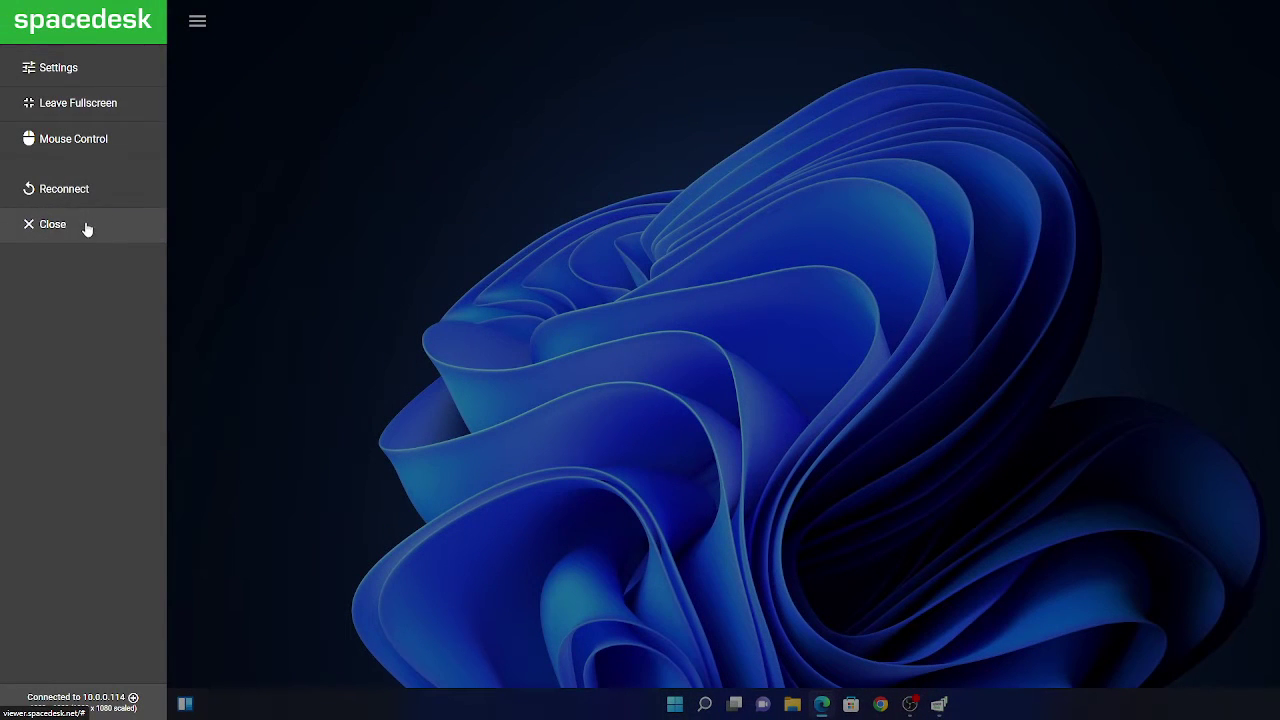
click(66, 108)
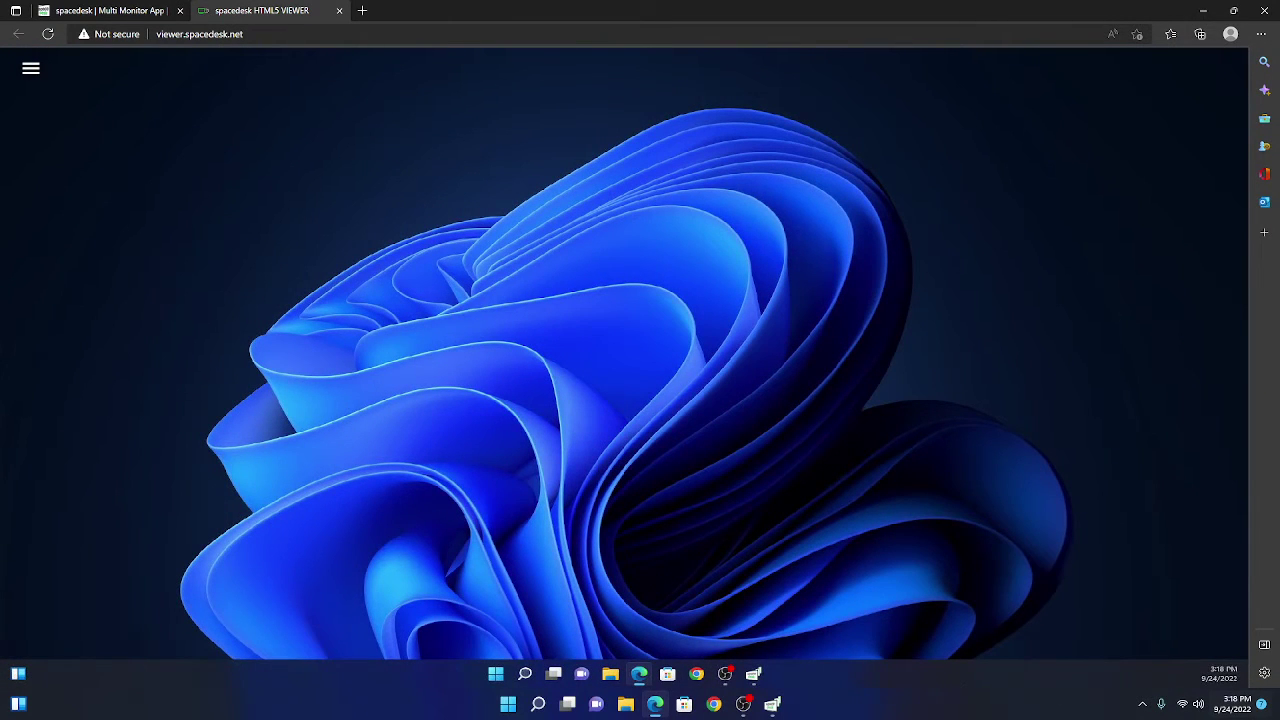
click(1203, 11)
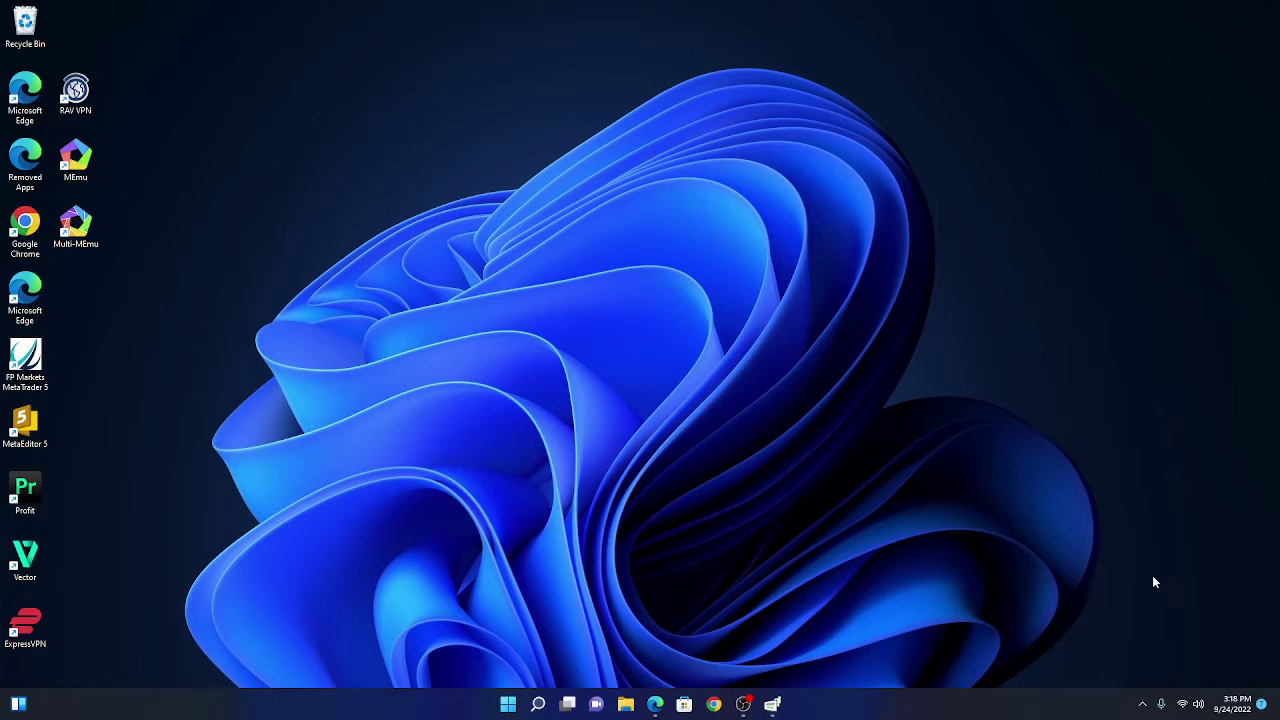
right_click(1136, 636)
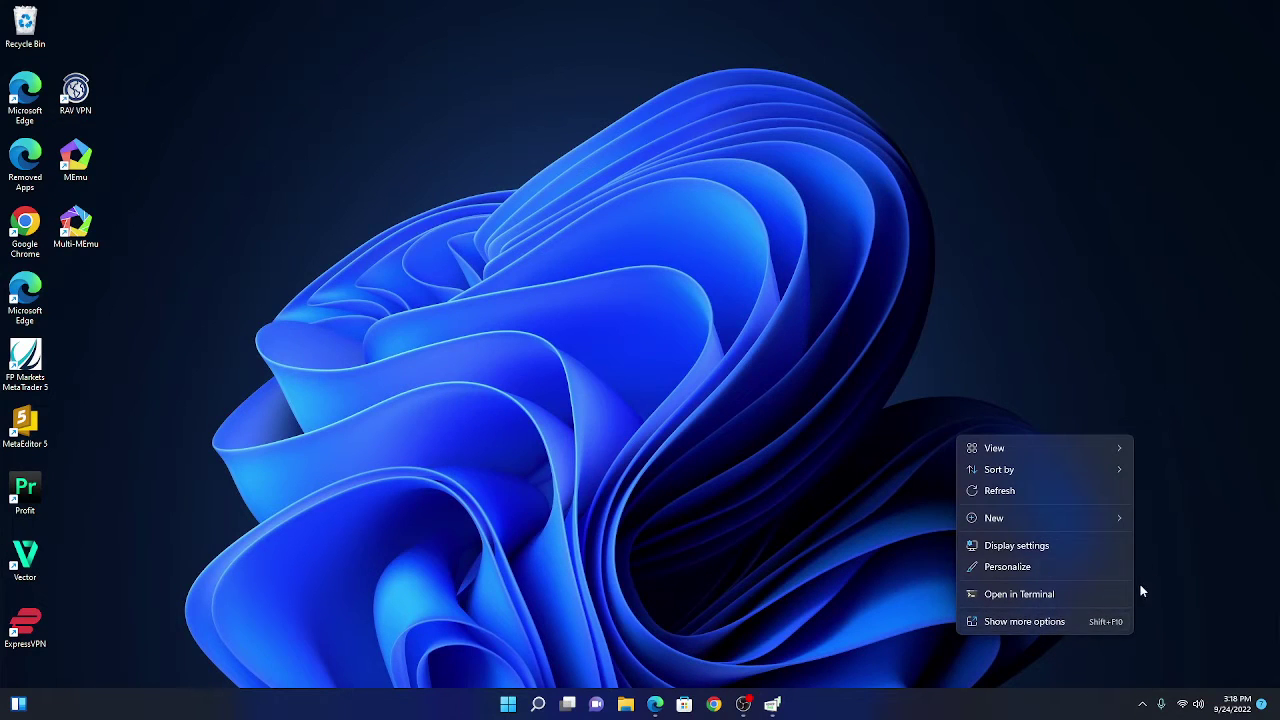
click(553, 218)
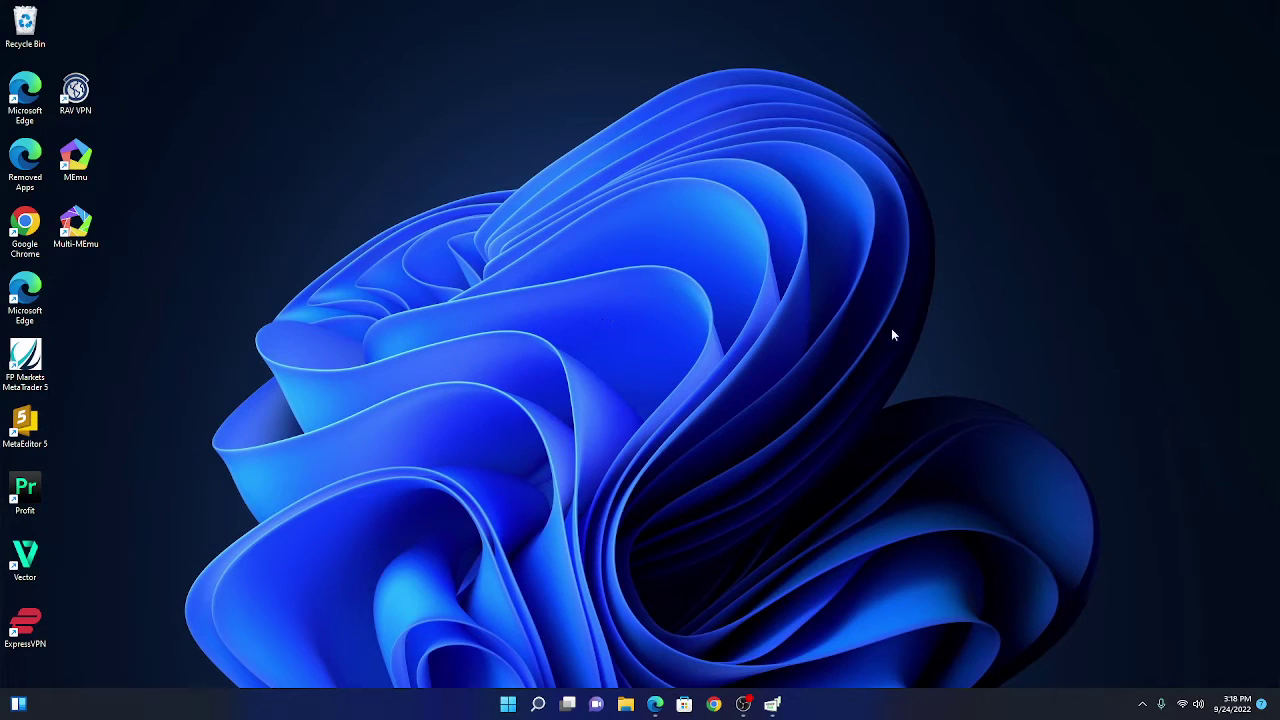
click(1265, 708)
click(1200, 706)
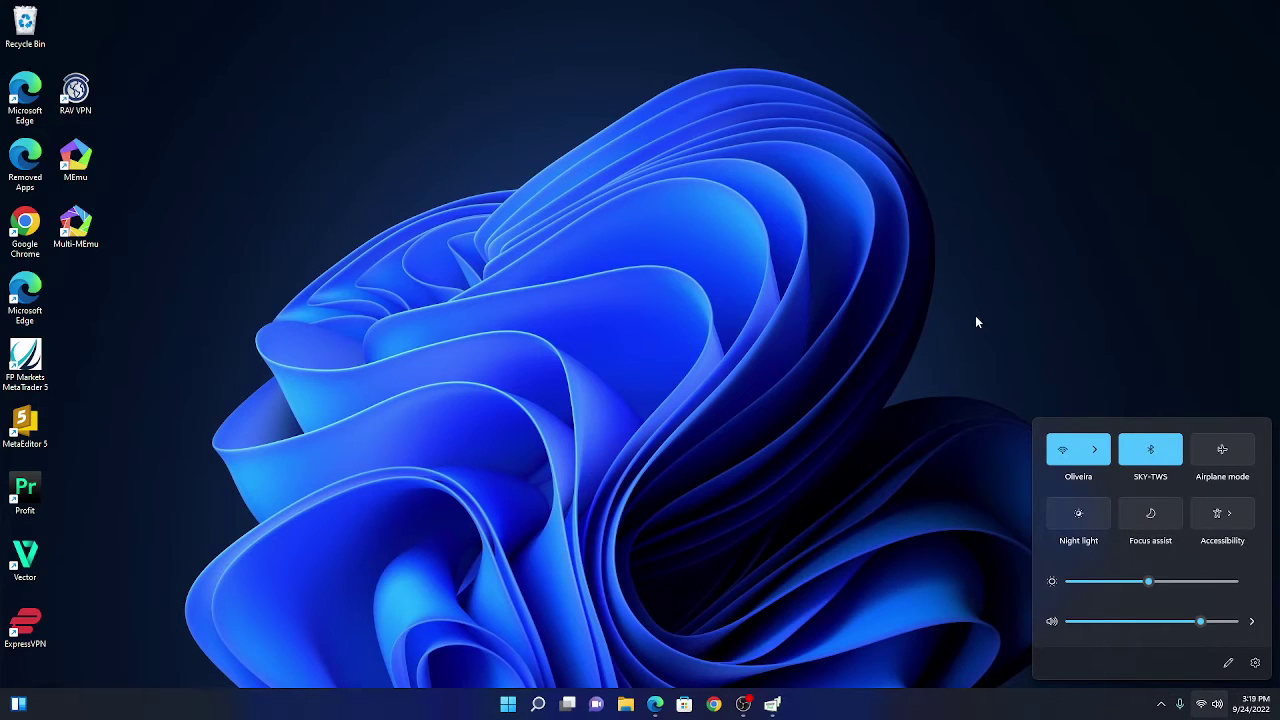
click(978, 317)
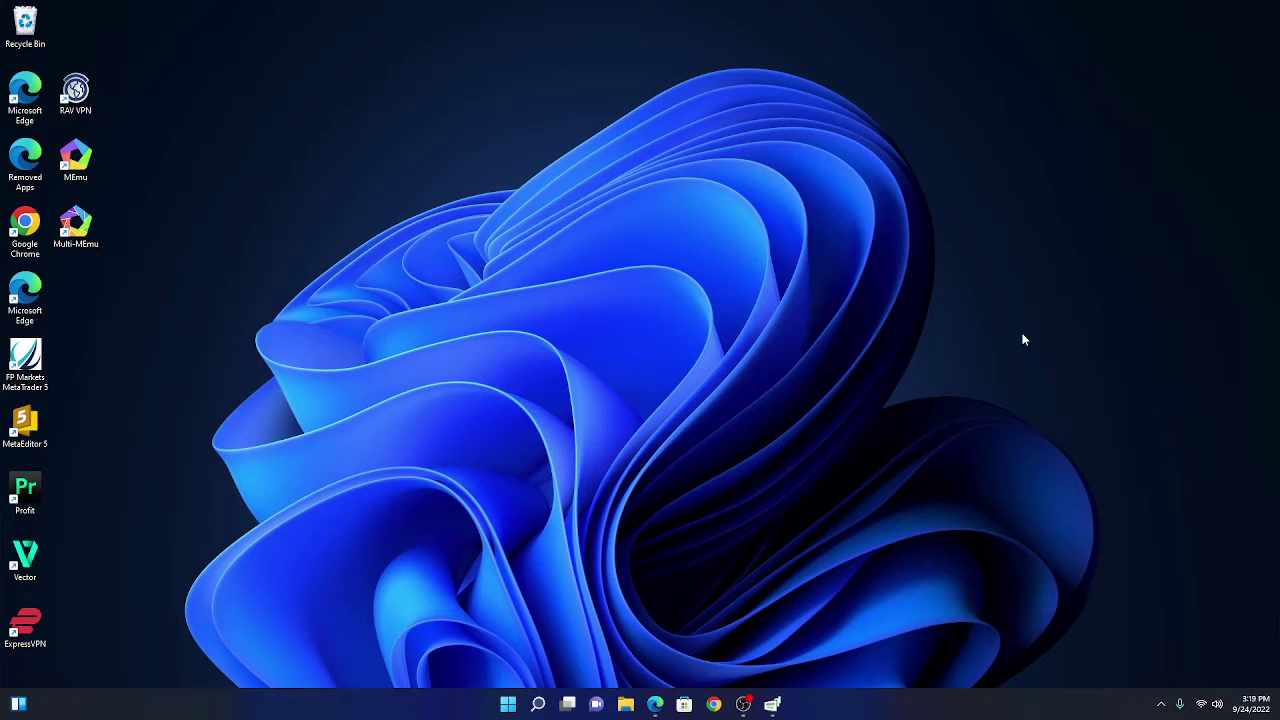
key(F1)
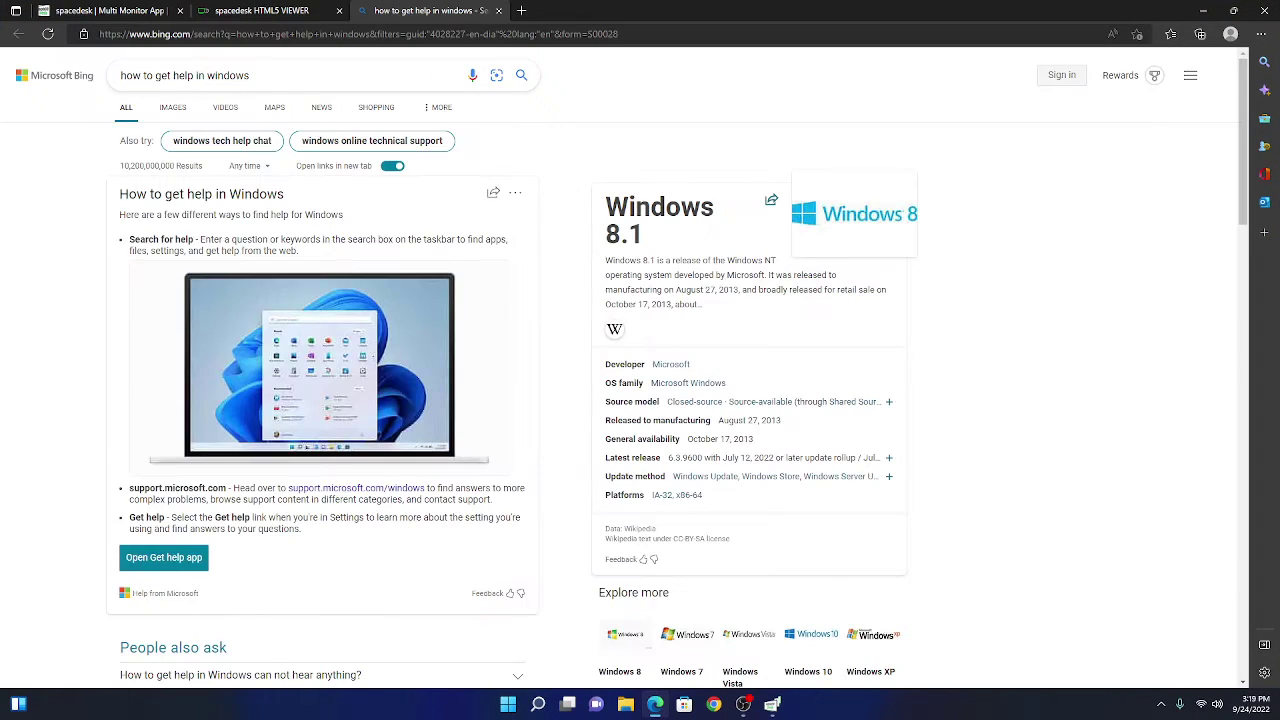
click(1203, 10)
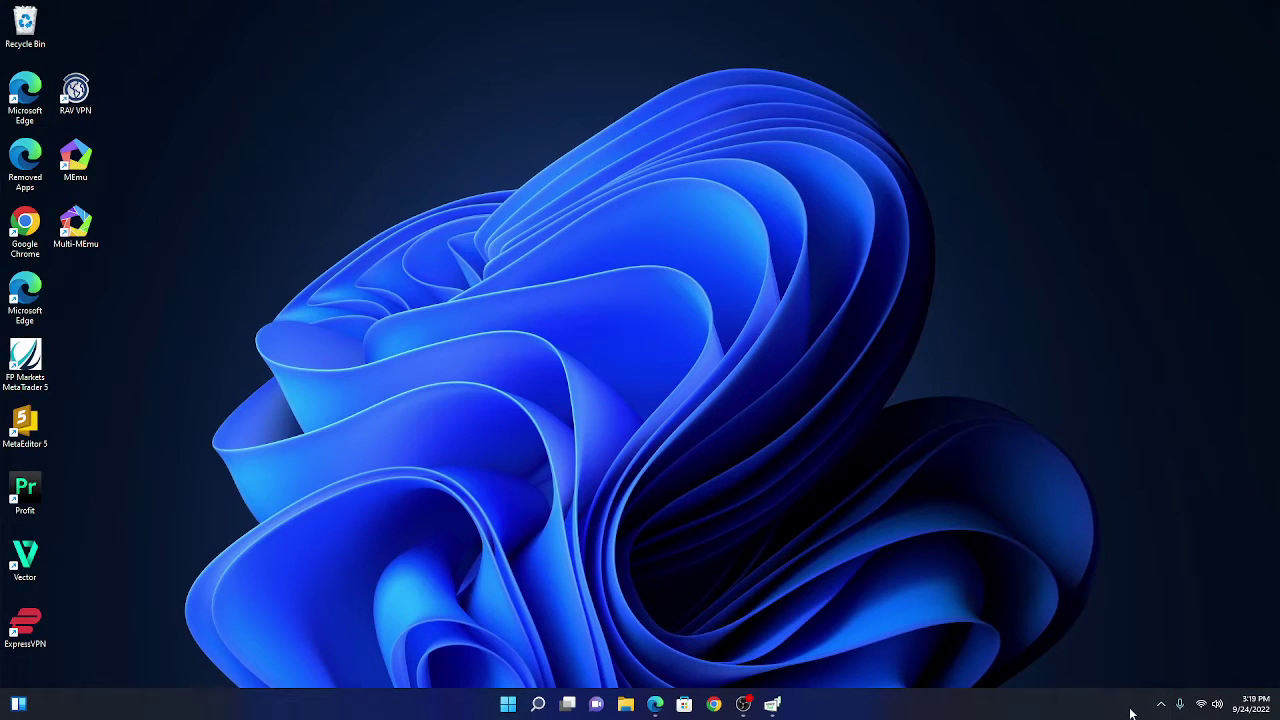
key(super+w)
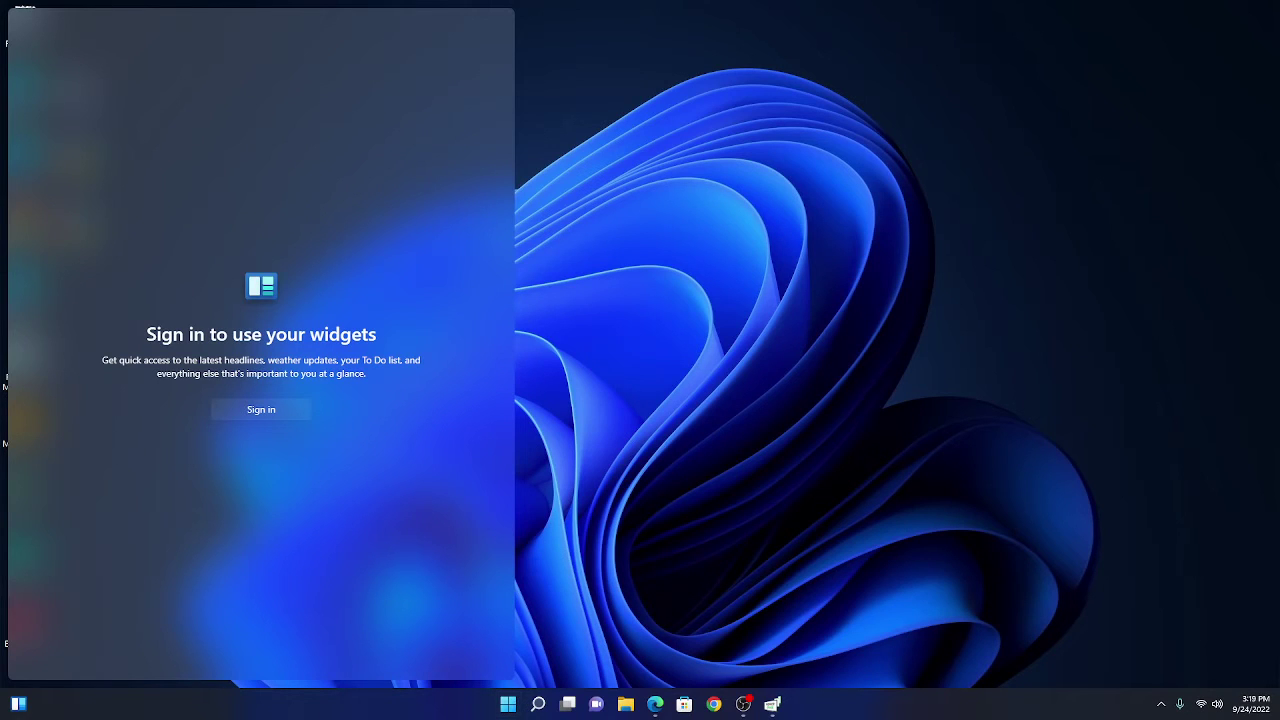
click(20, 705)
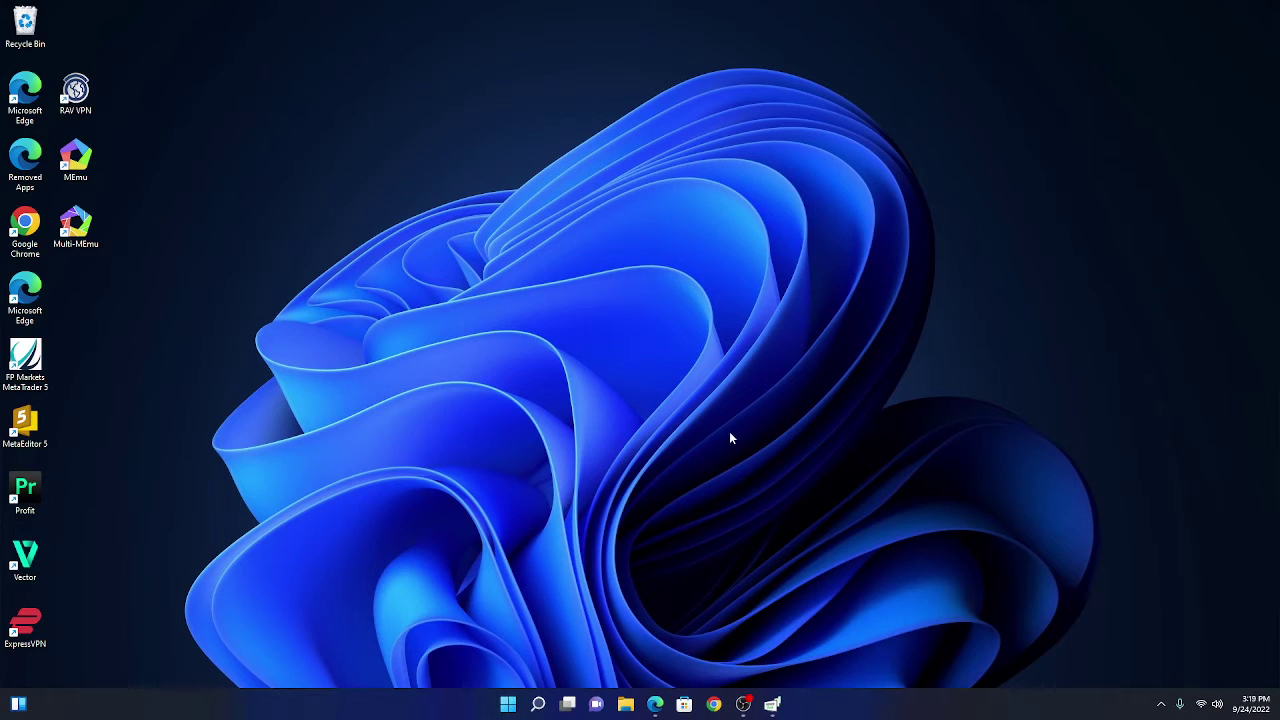
- Return to the spacedesk HTML5 viewer tab in Microsoft Edge and switch its view to full screen and back
key(super+Tab)
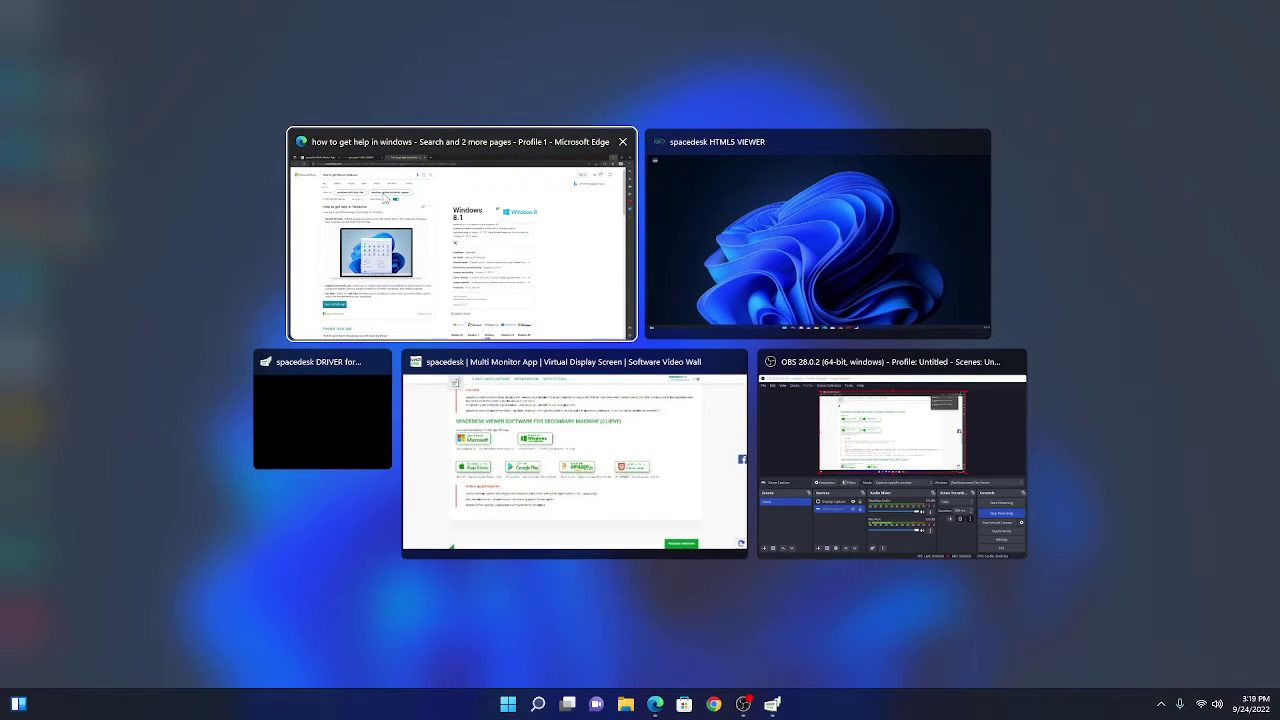
click(373, 179)
click(251, 8)
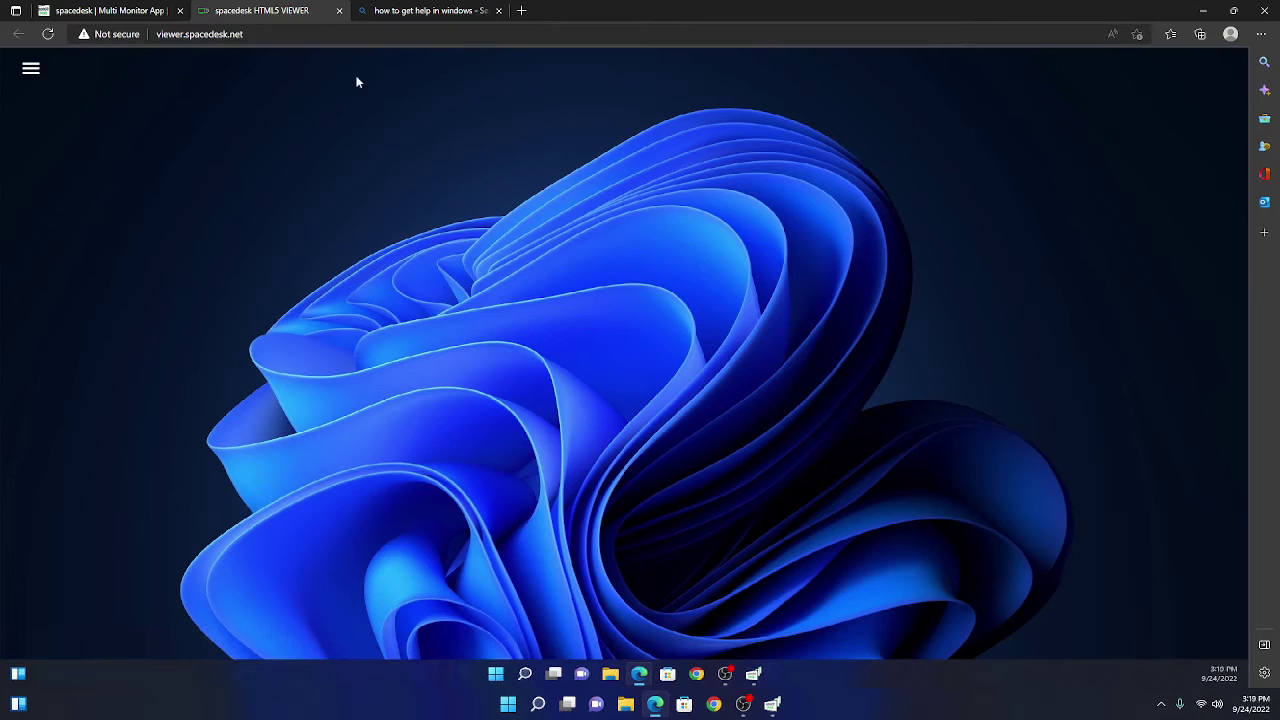
click(31, 69)
click(57, 149)
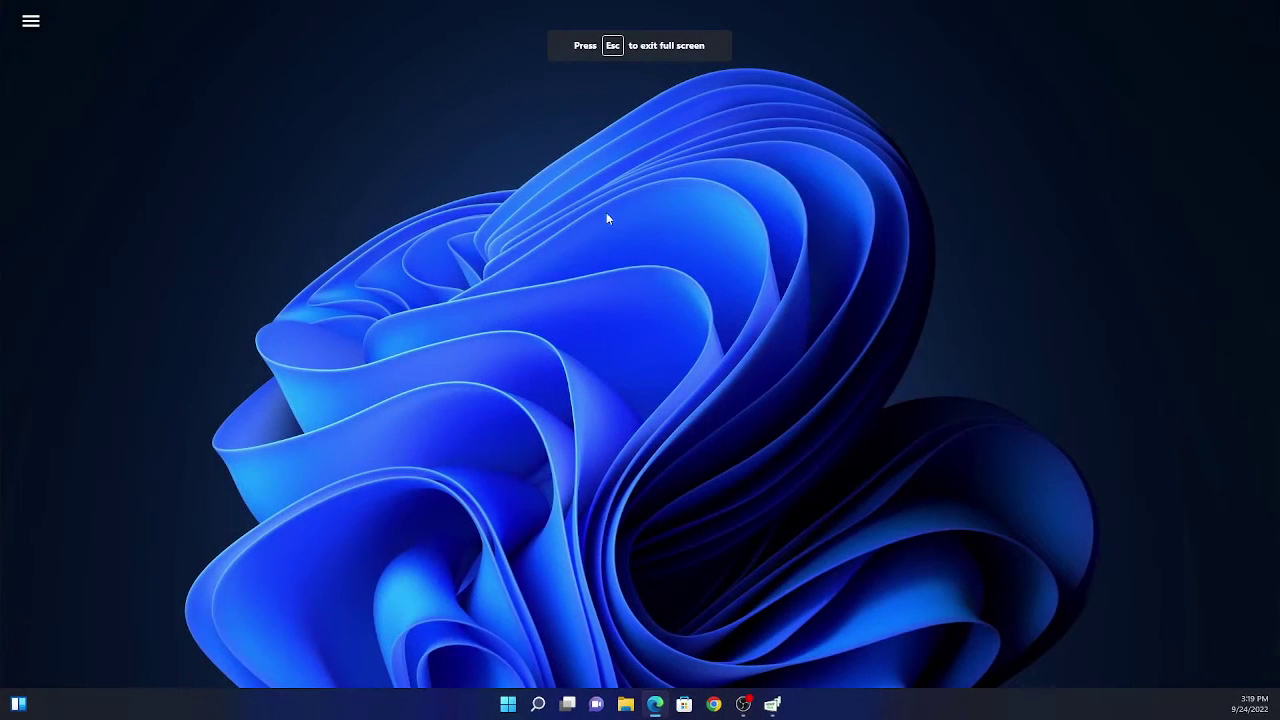
key(Escape)
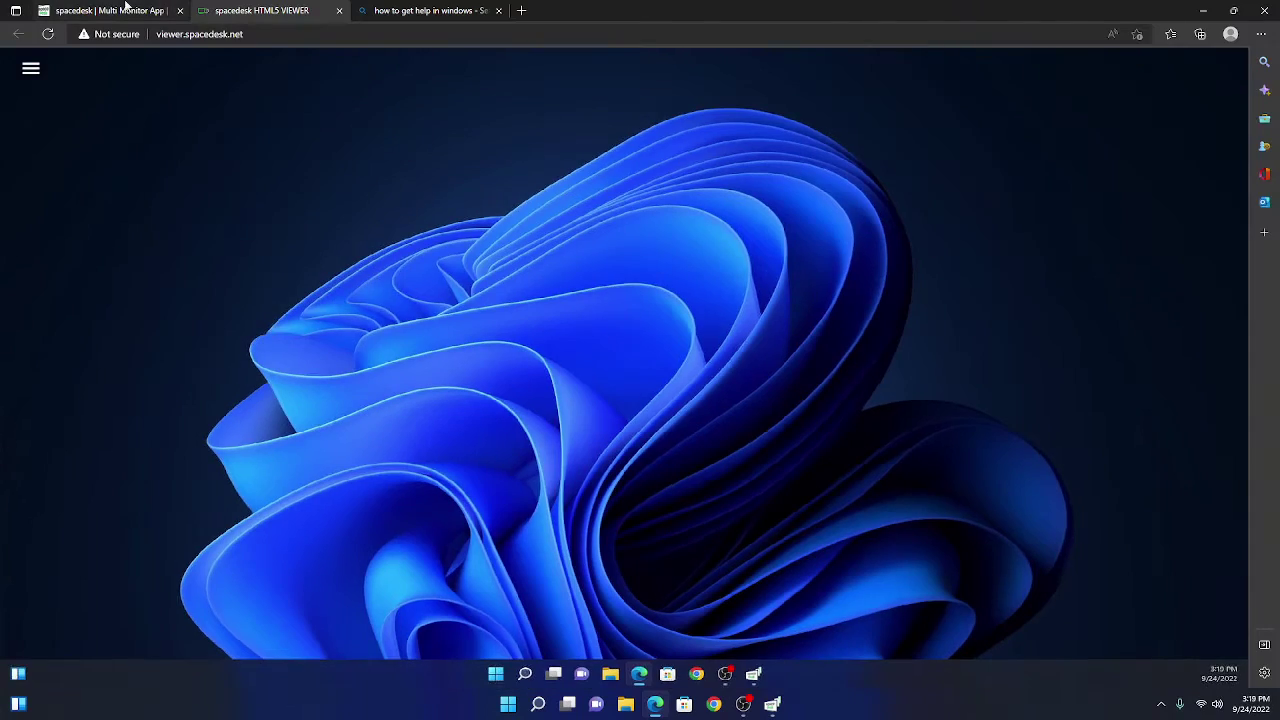
- Detach the spacedesk website tab onto the extended display and show the HTML5 viewer in full screen
drag(127, 7, 0, 235)
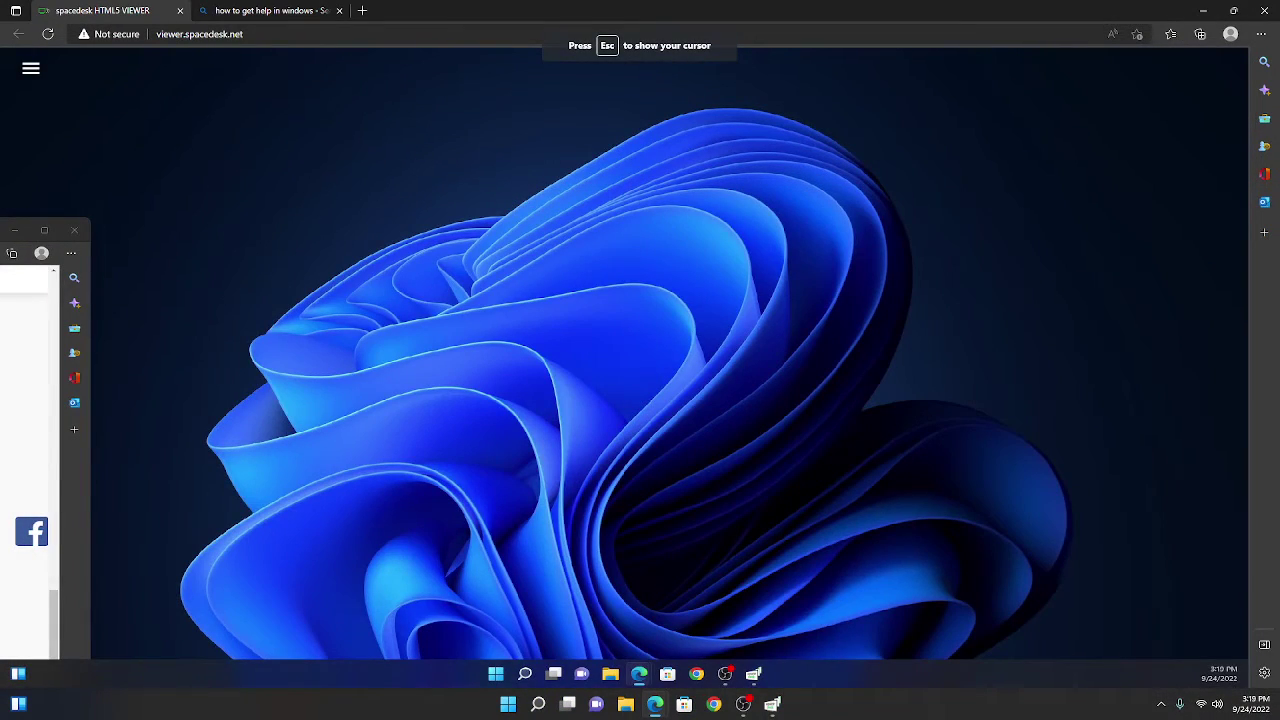
key(Escape)
click(31, 68)
click(60, 150)
key(alt+Tab)
drag(559, 204, 248, 413)
click(982, 412)
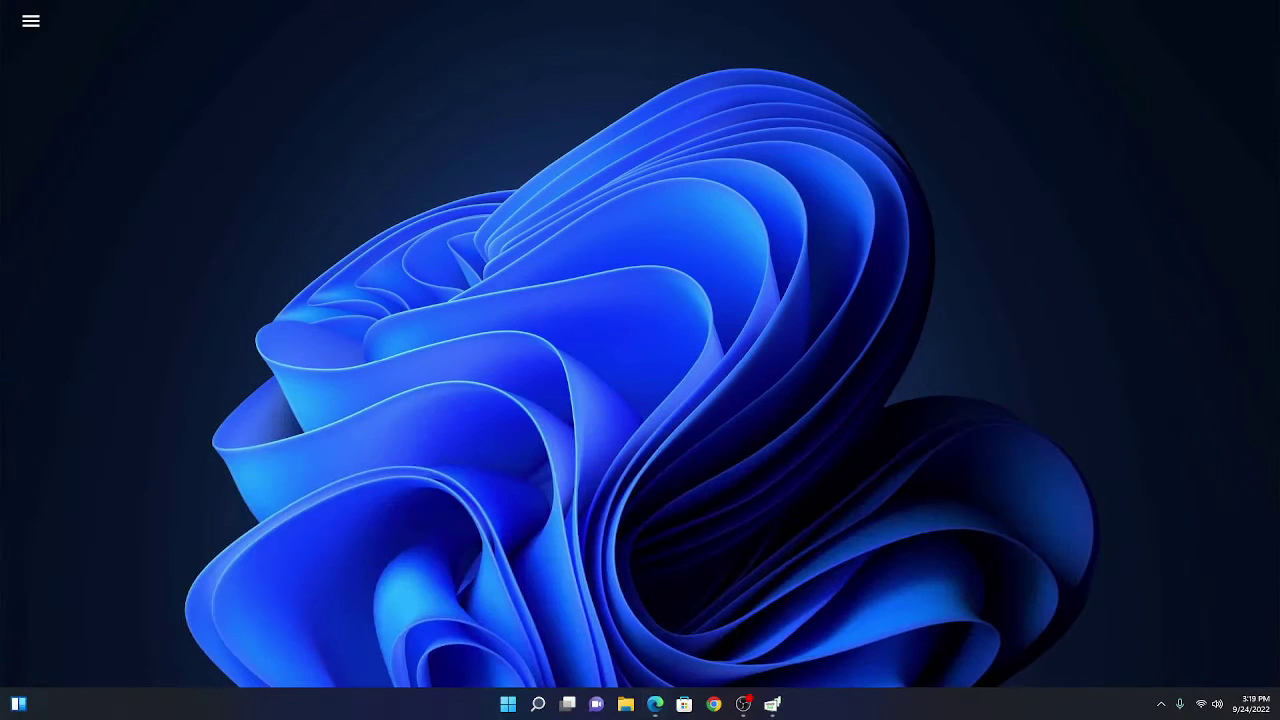
key(super+e)
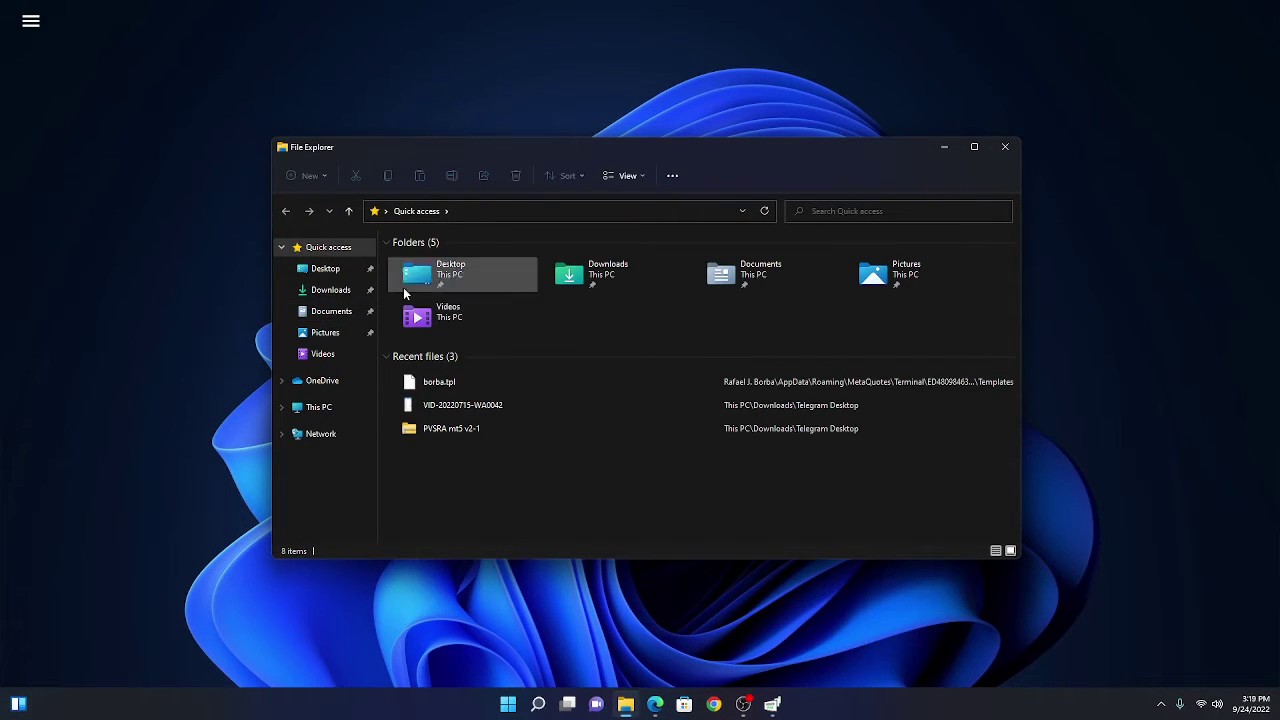
click(815, 210)
text(Stea)
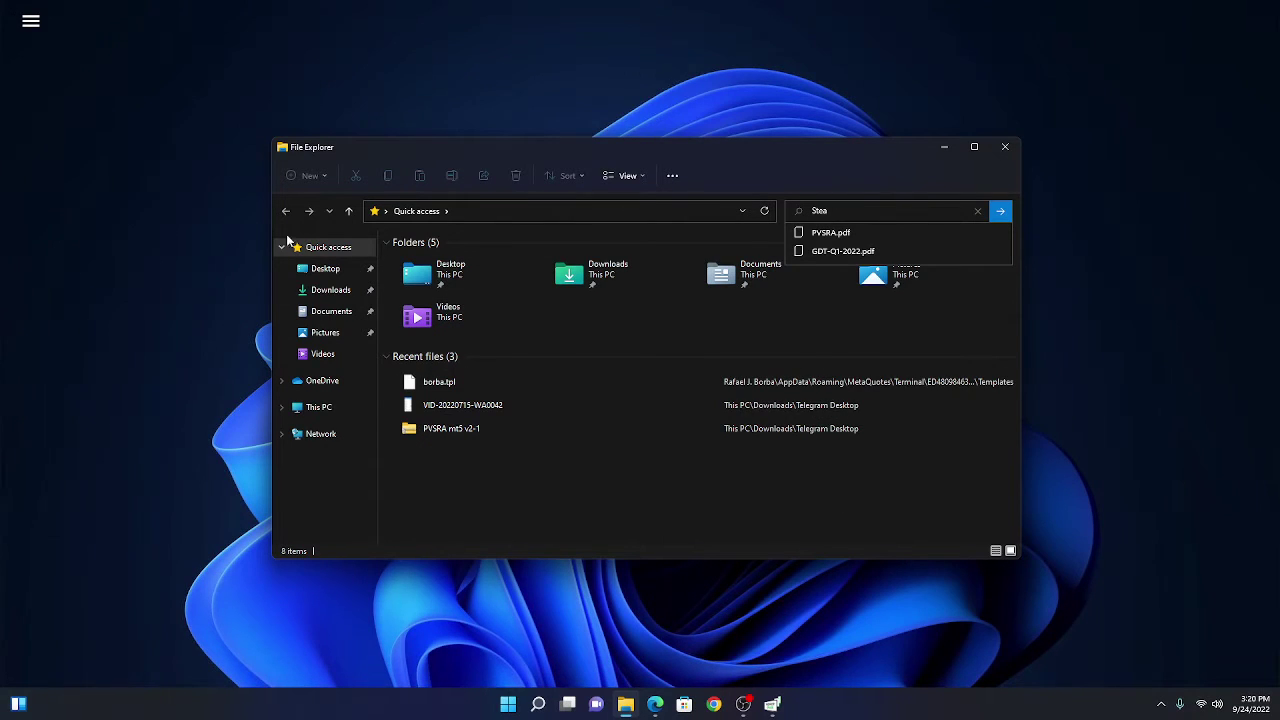
click(995, 153)
click(995, 154)
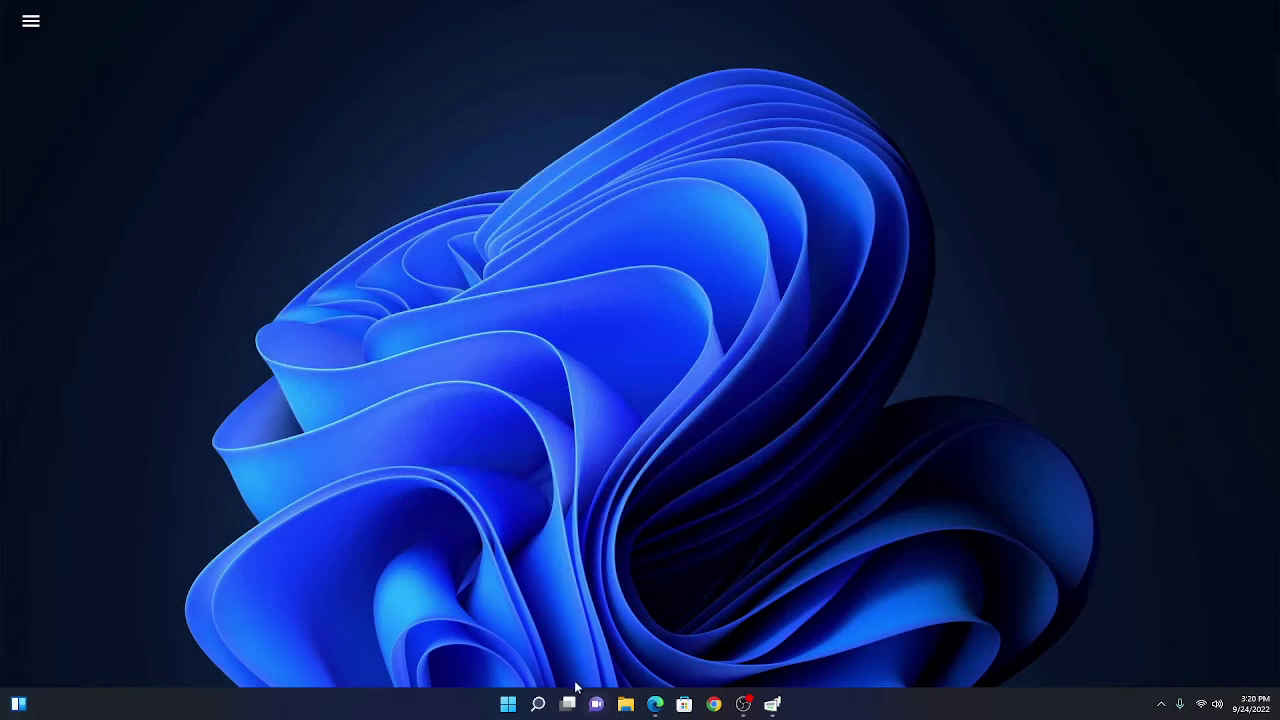
- Search Windows for "steam" and launch the Steam app
click(567, 704)
click(537, 704)
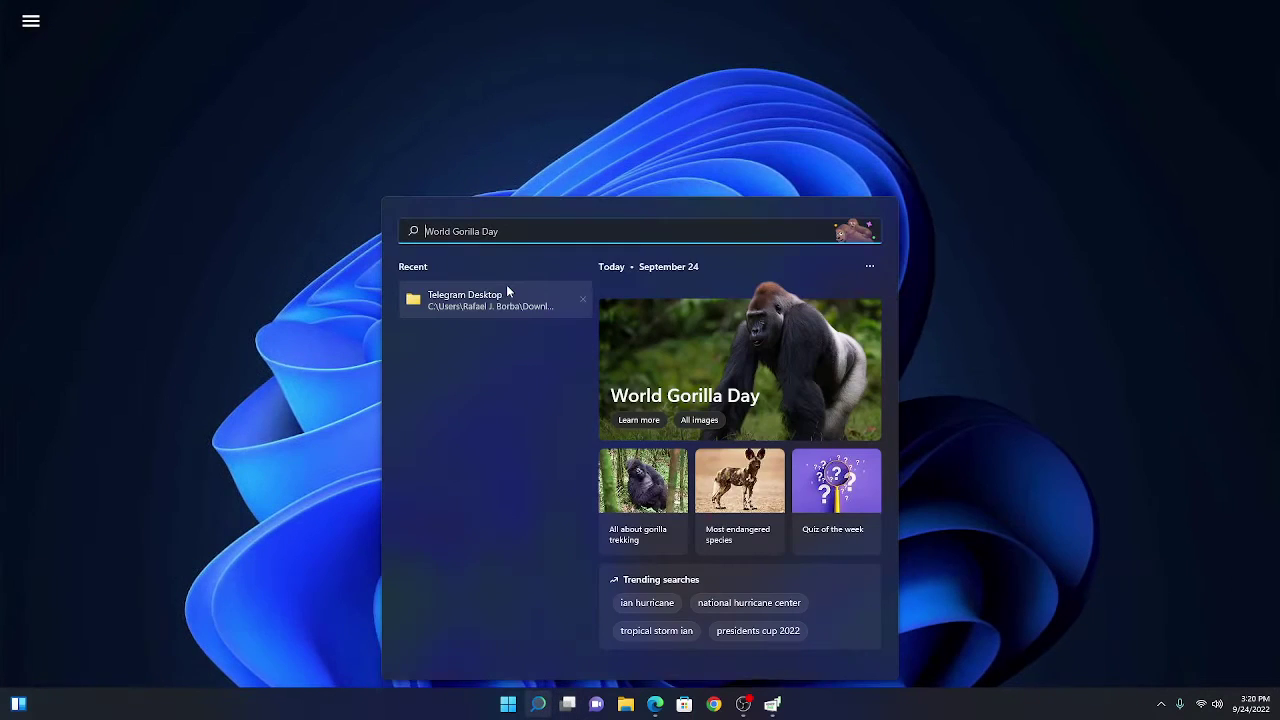
text(steam)
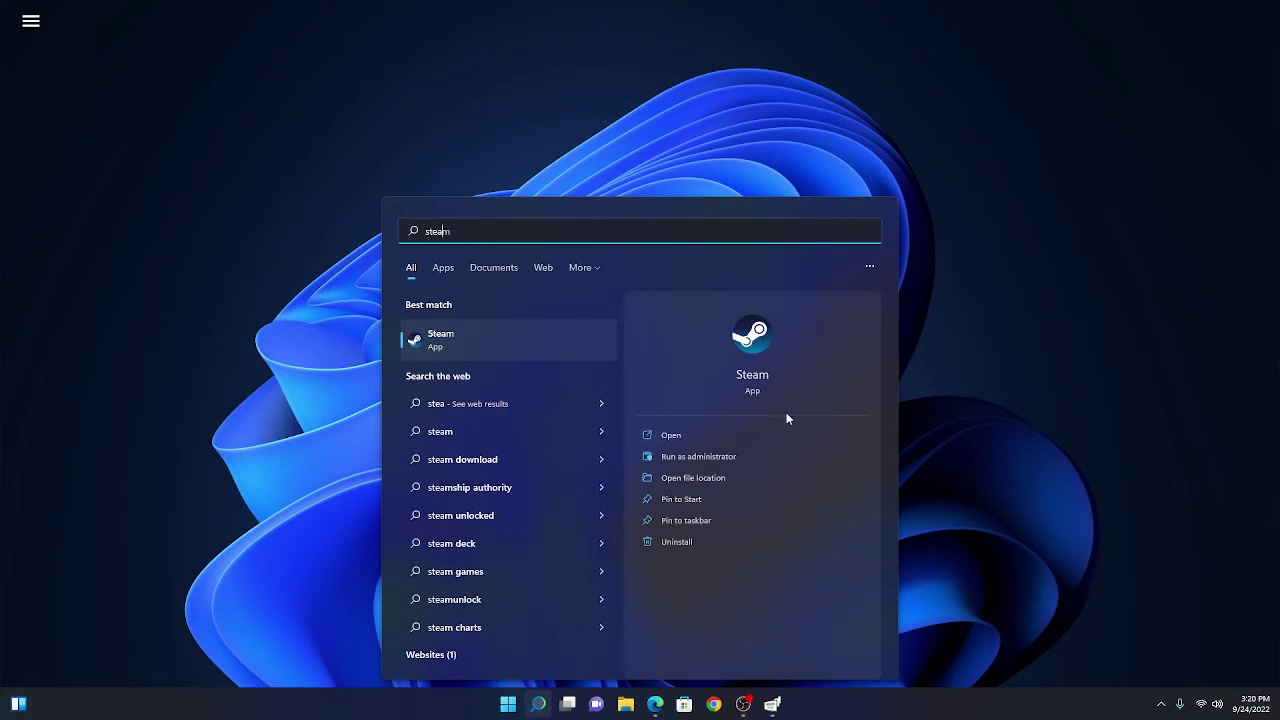
click(671, 435)
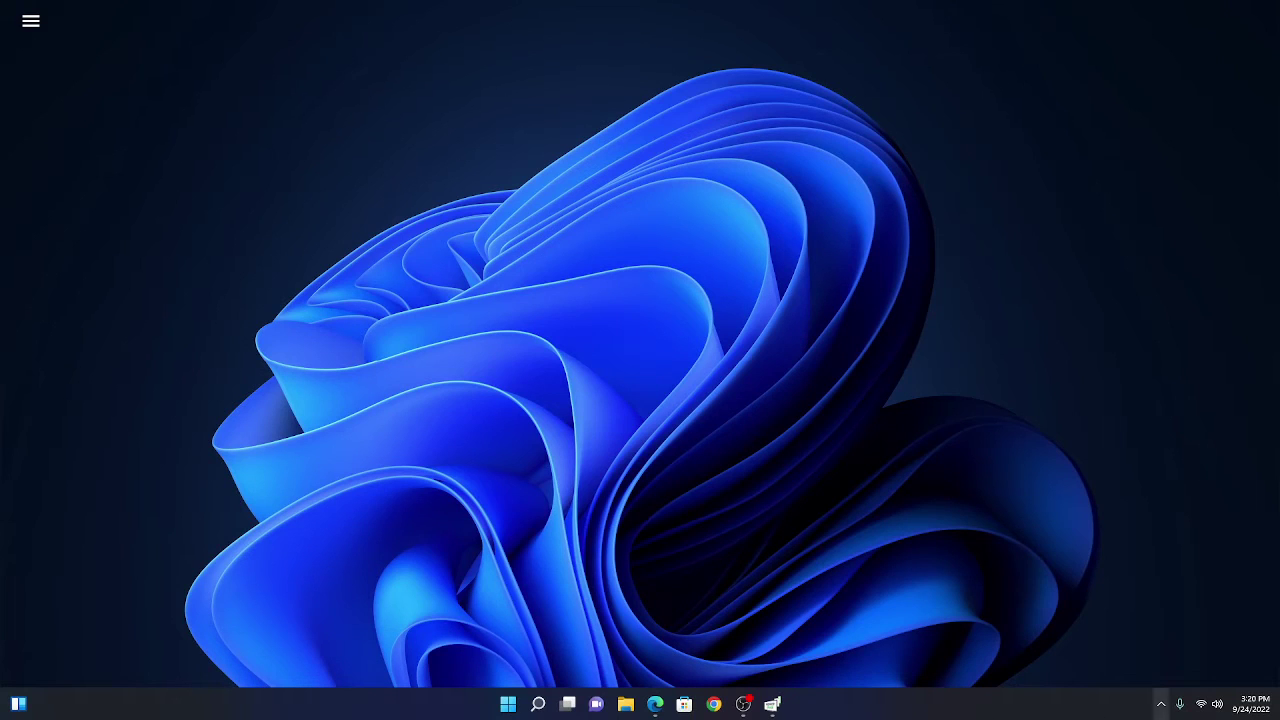
click(1160, 705)
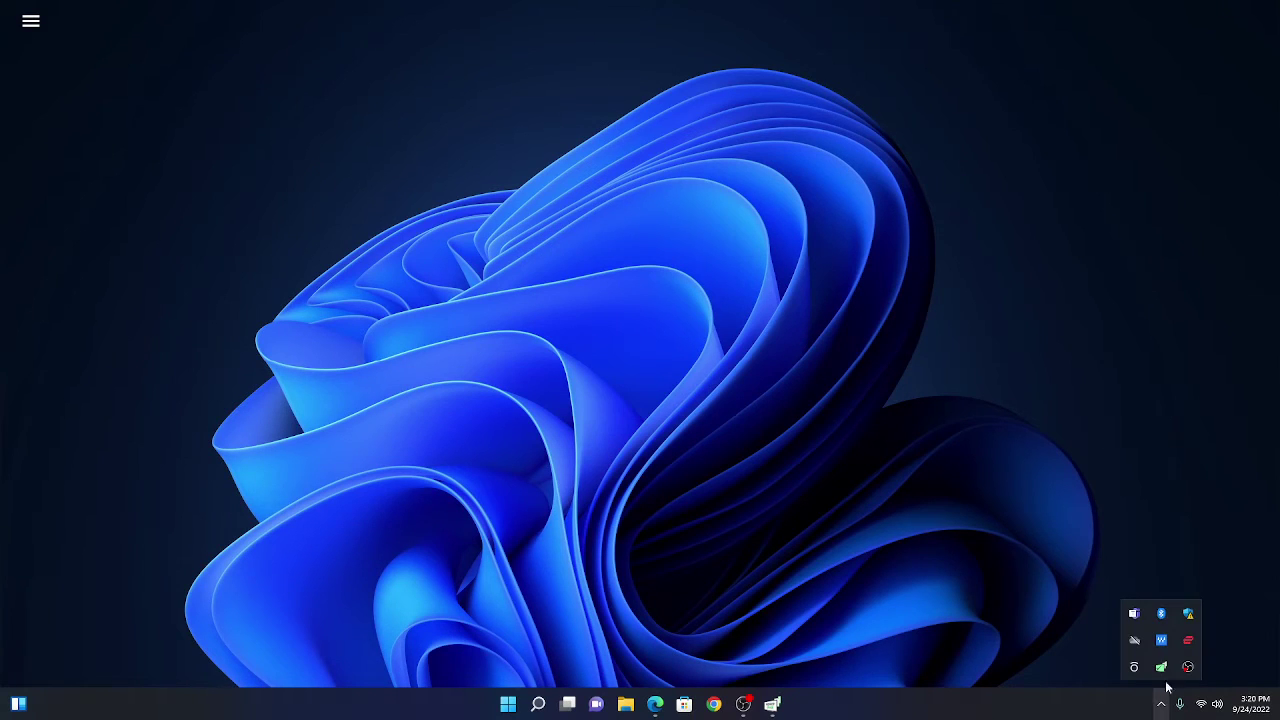
click(1004, 707)
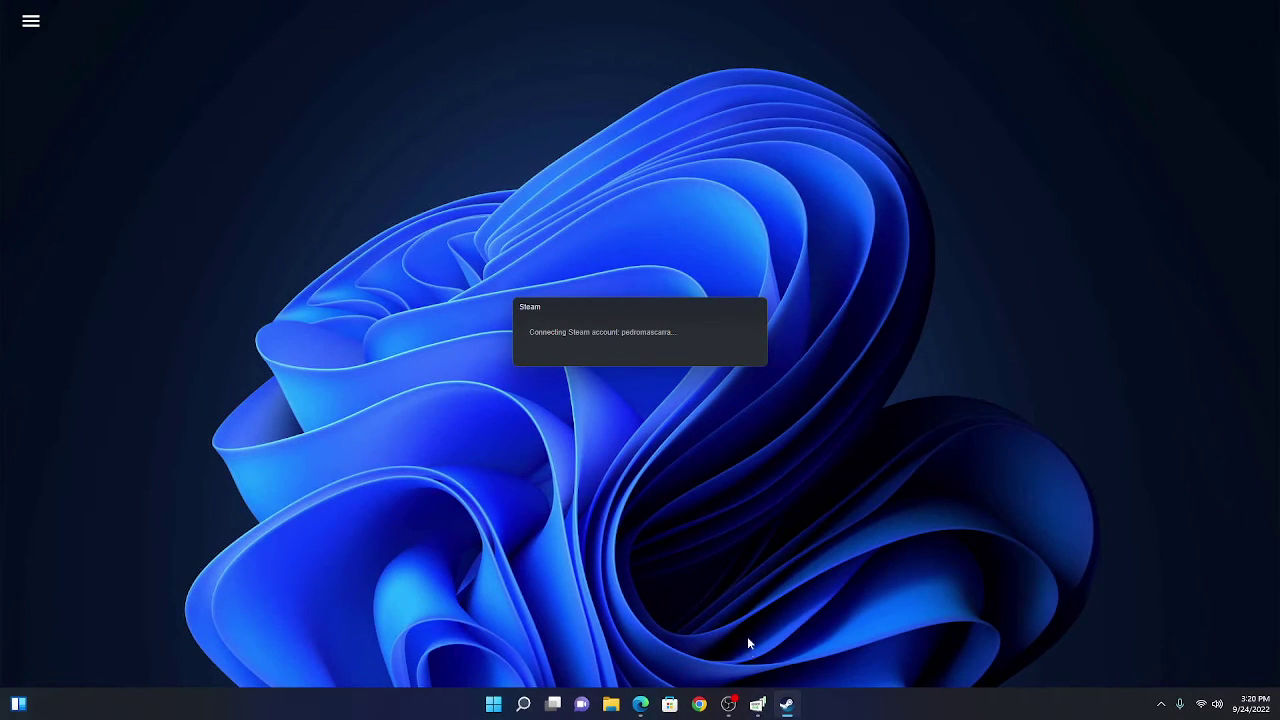
drag(598, 311, 811, 388)
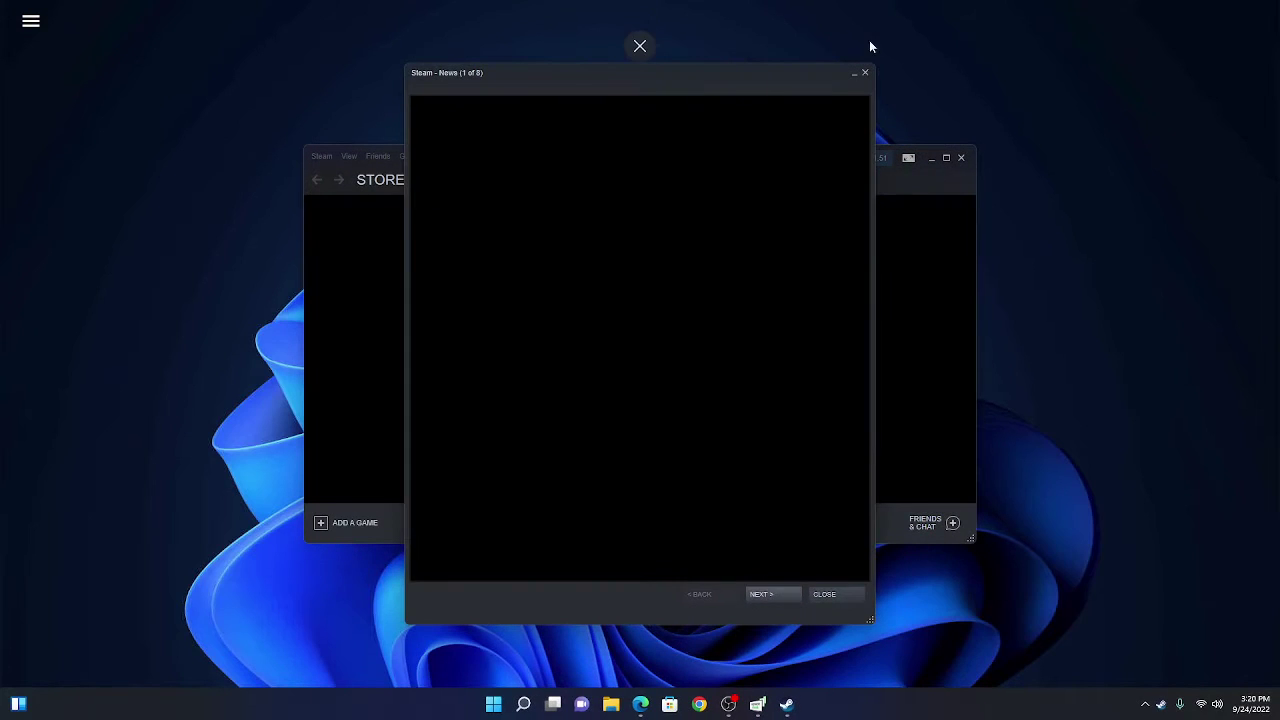
click(865, 72)
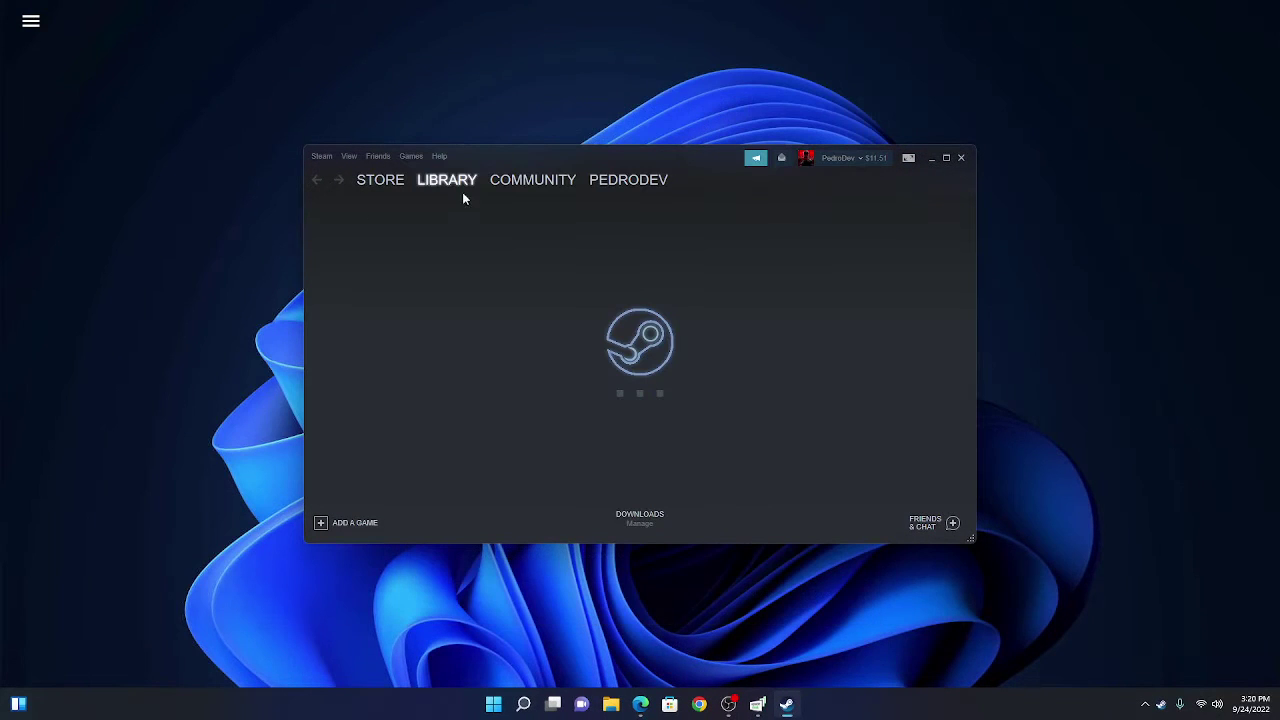
- Launch Rec Room from the Steam library in Screen (non-VR) Mode and move its loading window
mouse_move(461, 180)
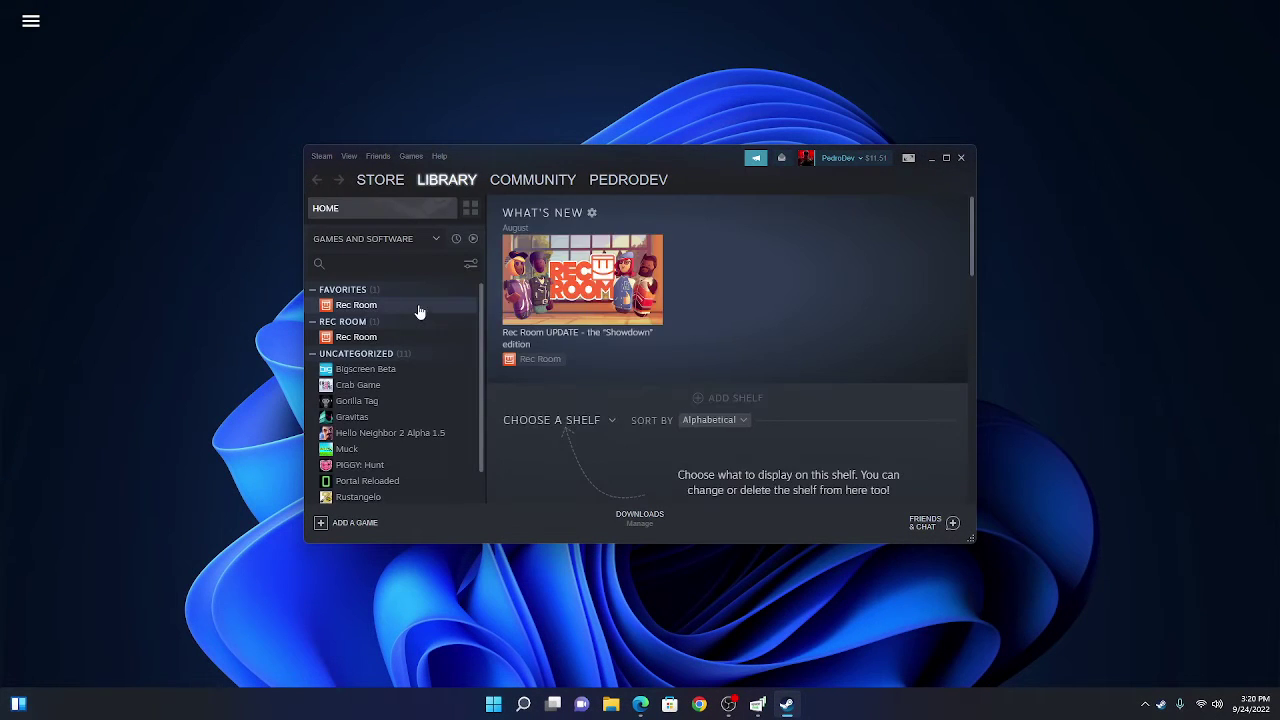
click(420, 305)
click(539, 382)
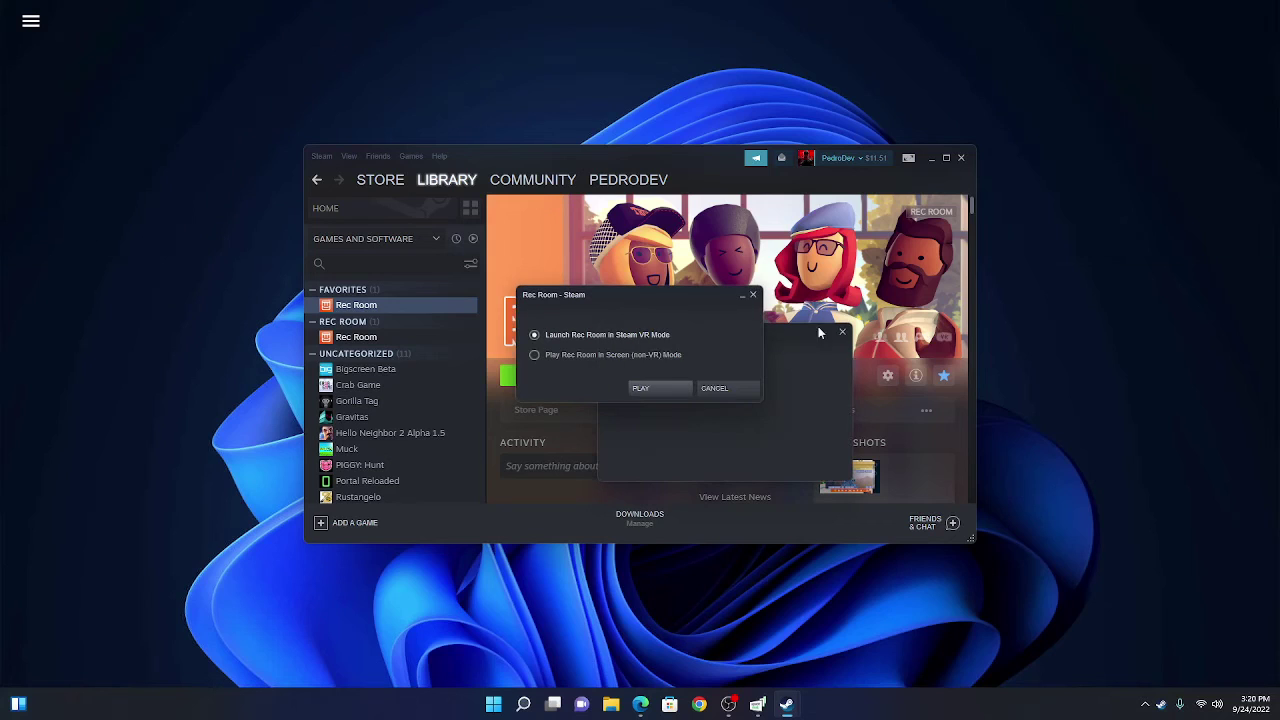
click(663, 357)
click(668, 388)
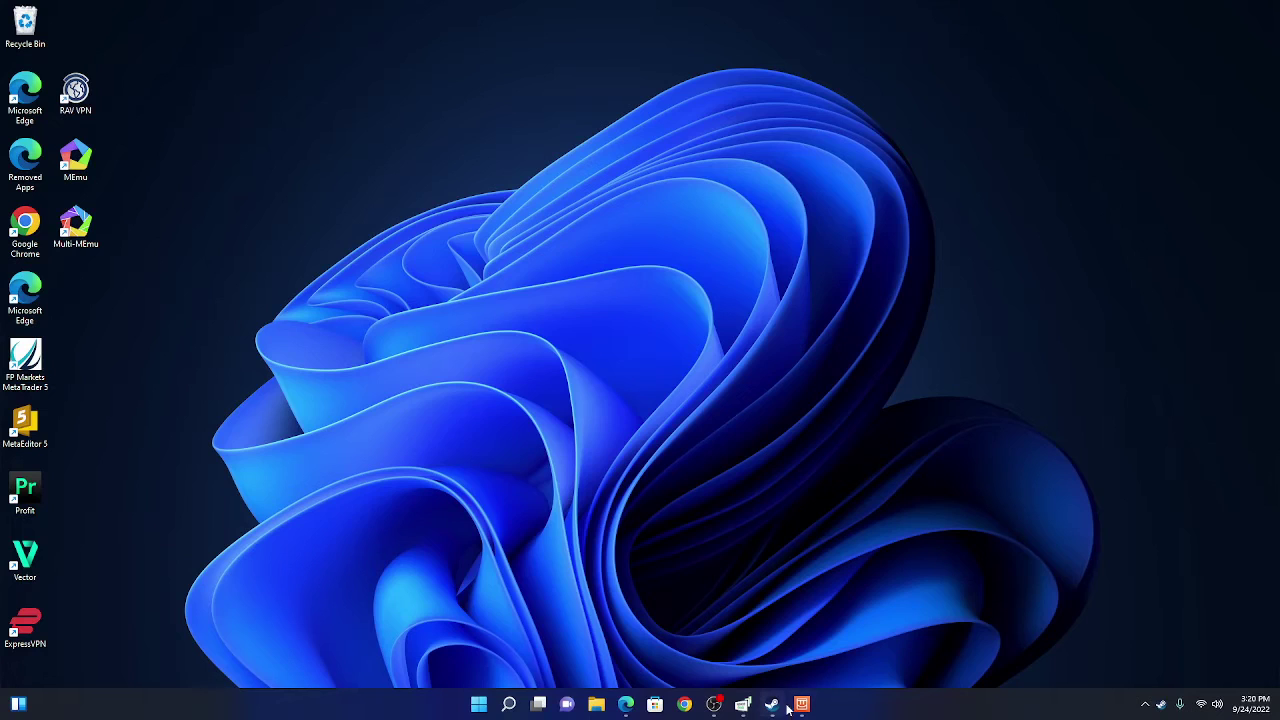
click(801, 705)
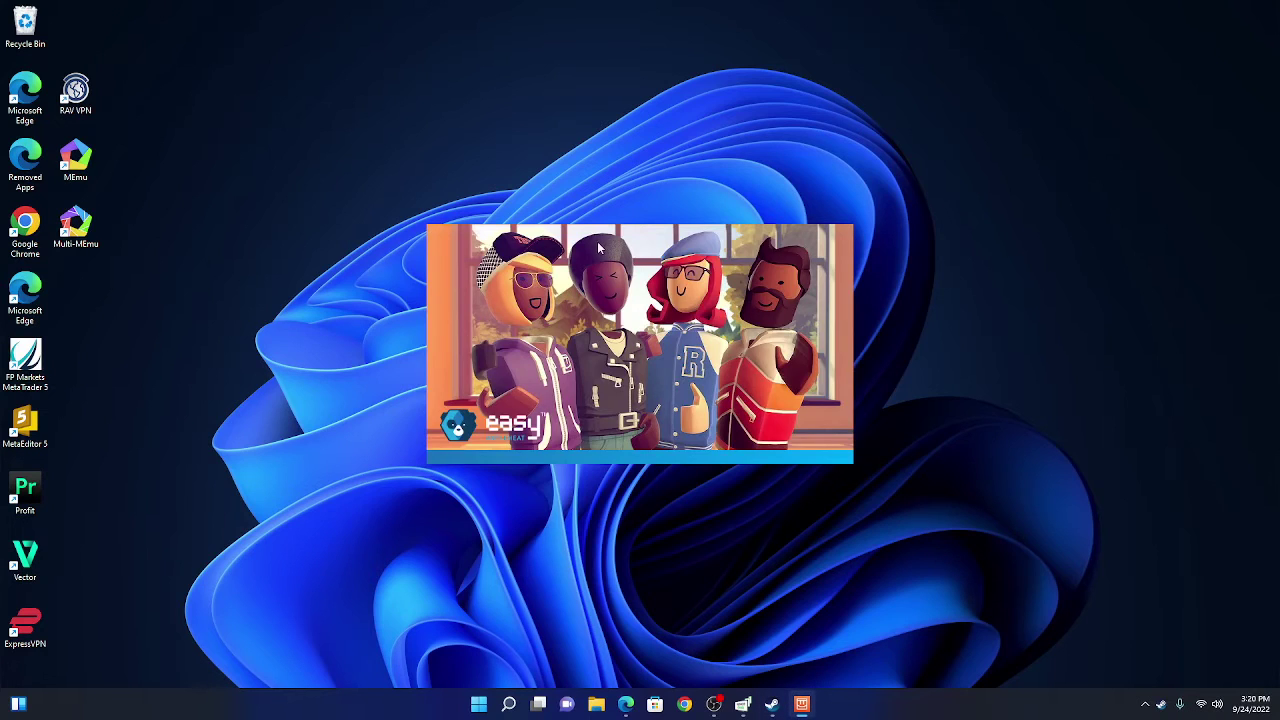
drag(595, 248, 1007, 38)
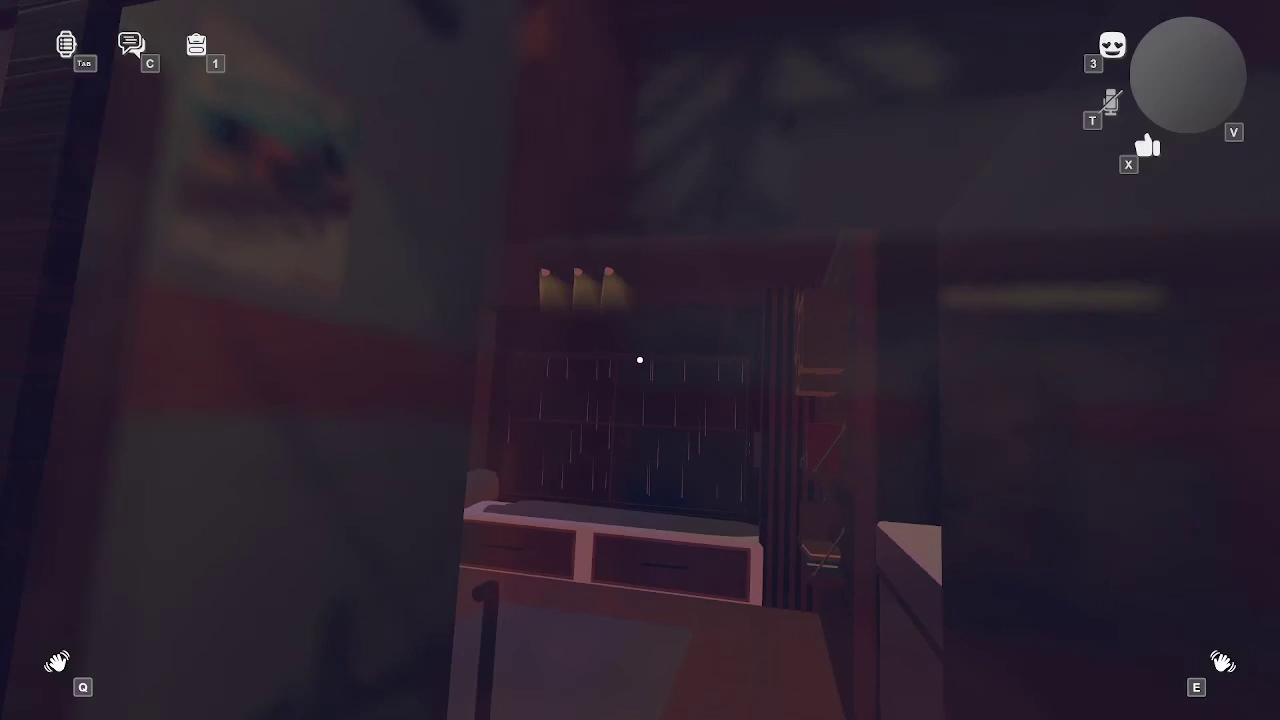
- Bring up the Rec Room watch menu and go to the Play section to browse rooms
key(Tab)
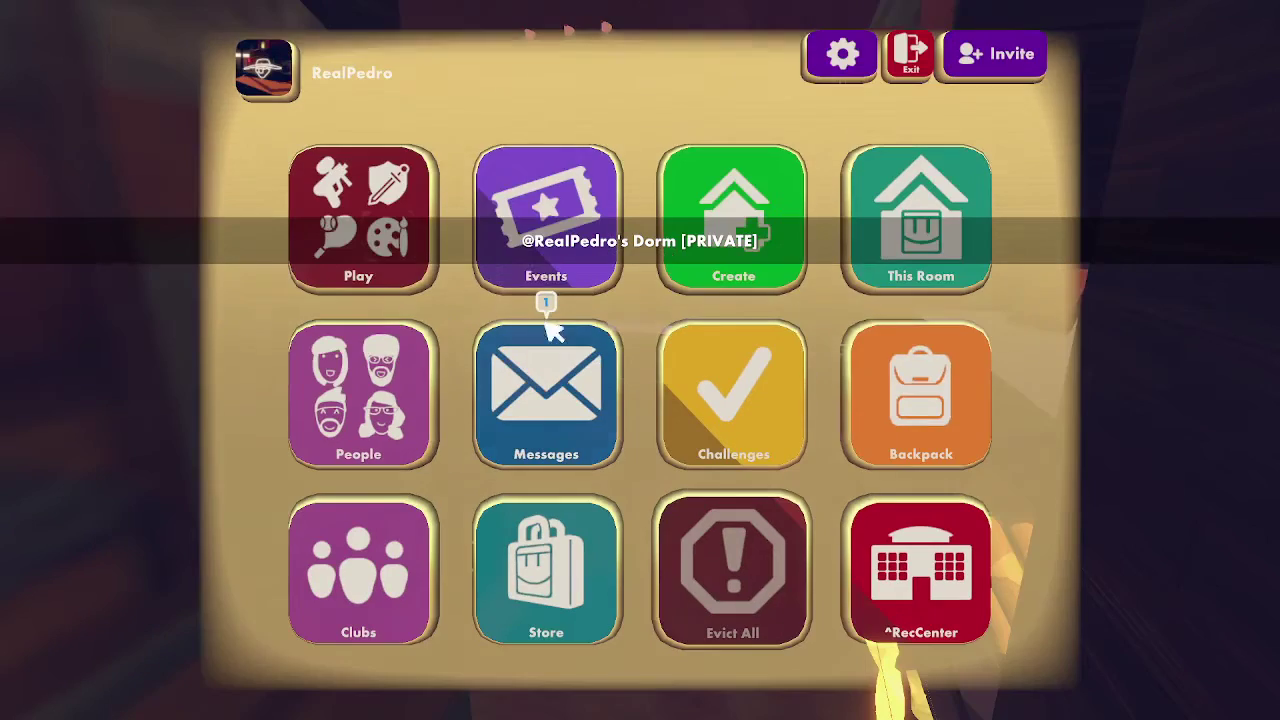
click(320, 175)
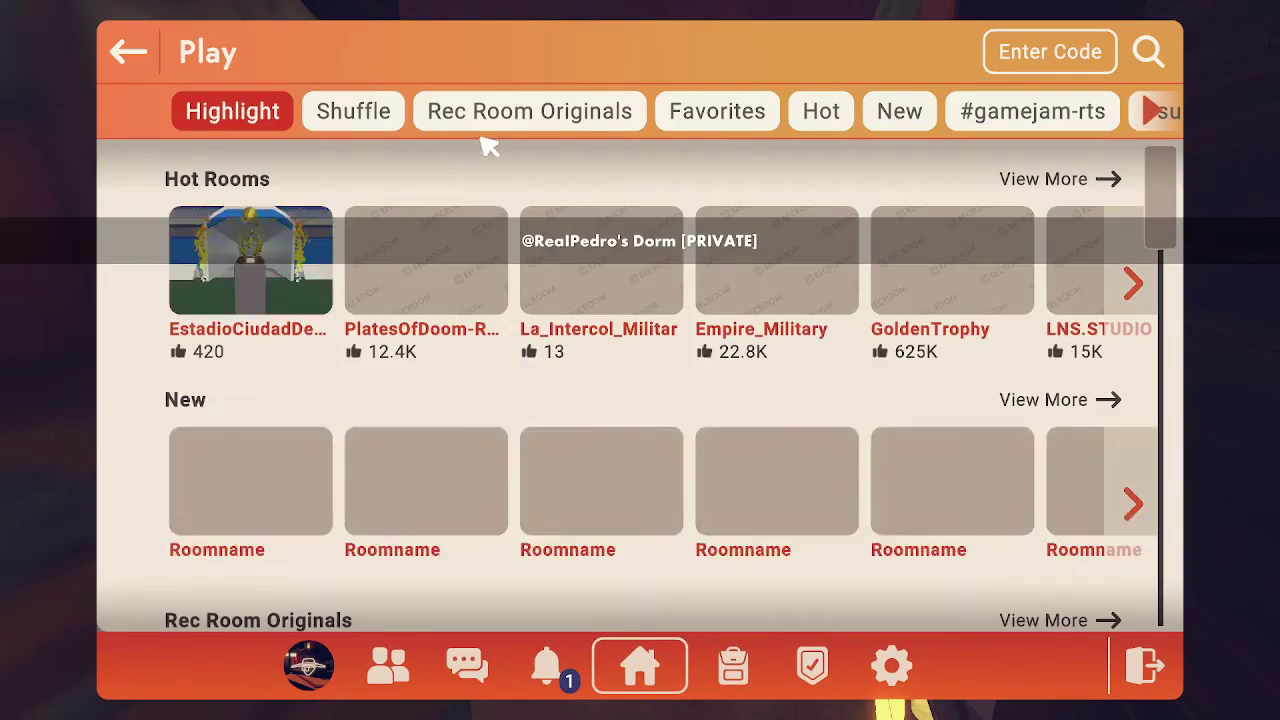
- Open TheWildWestBrawlers from the Favorites rooms and enter its Home subroom
click(667, 125)
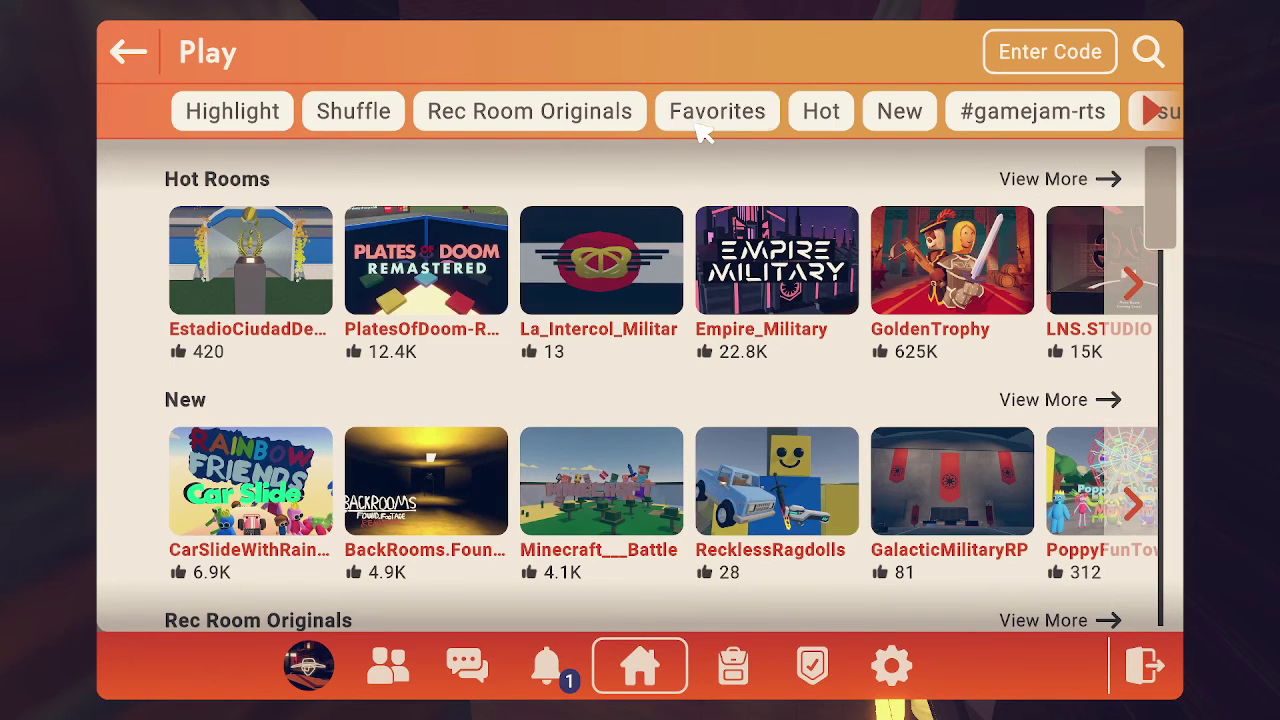
click(471, 257)
click(605, 564)
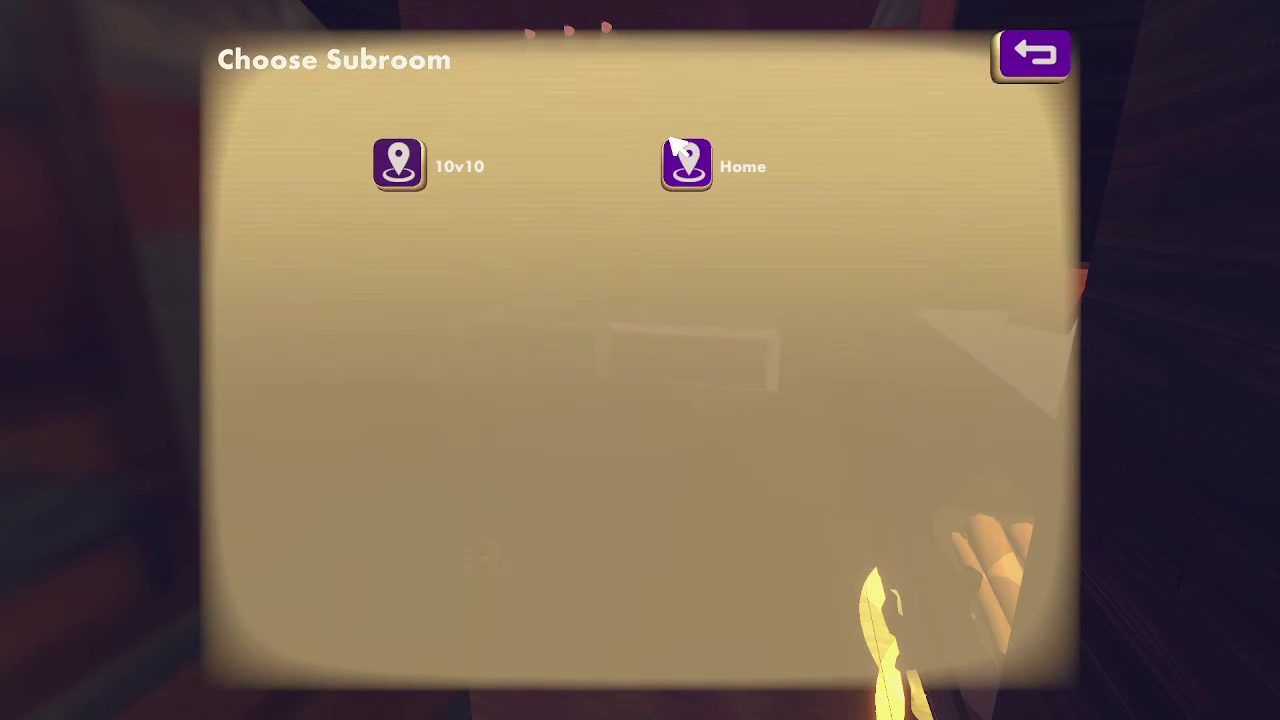
click(686, 163)
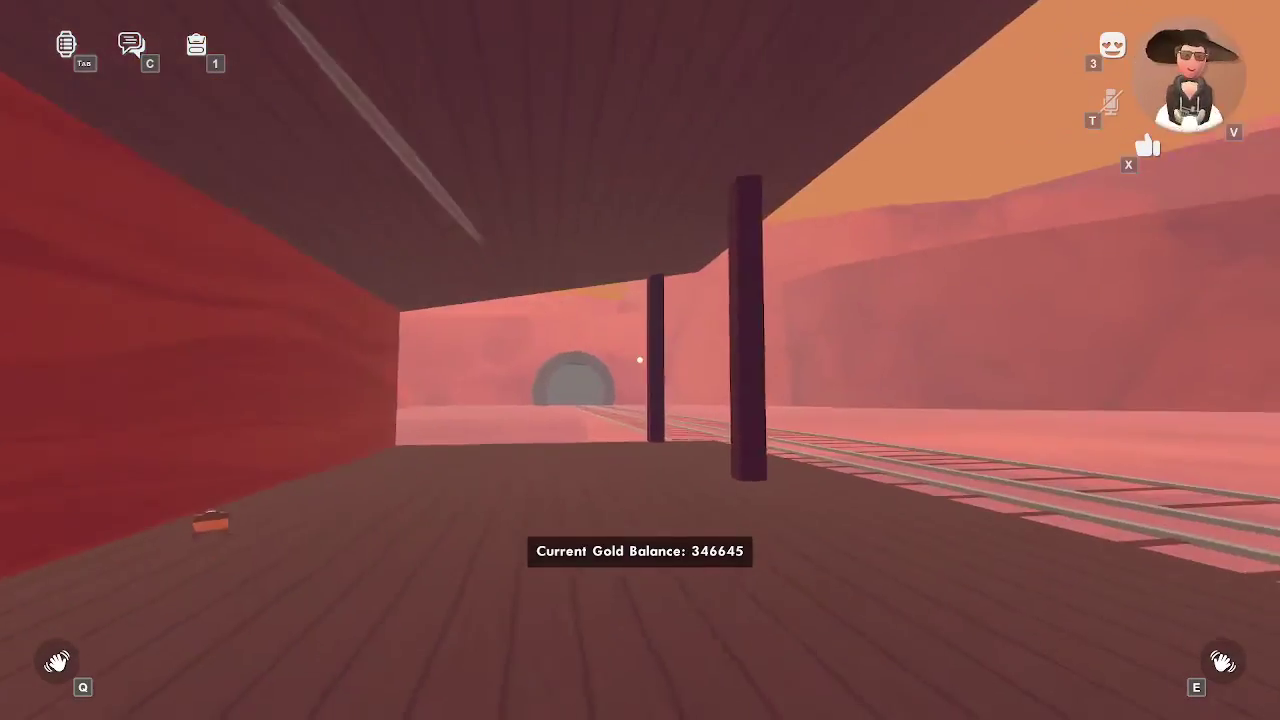
- Enable Streaming Cam in the Misc section of the Rec Room settings
key(w)
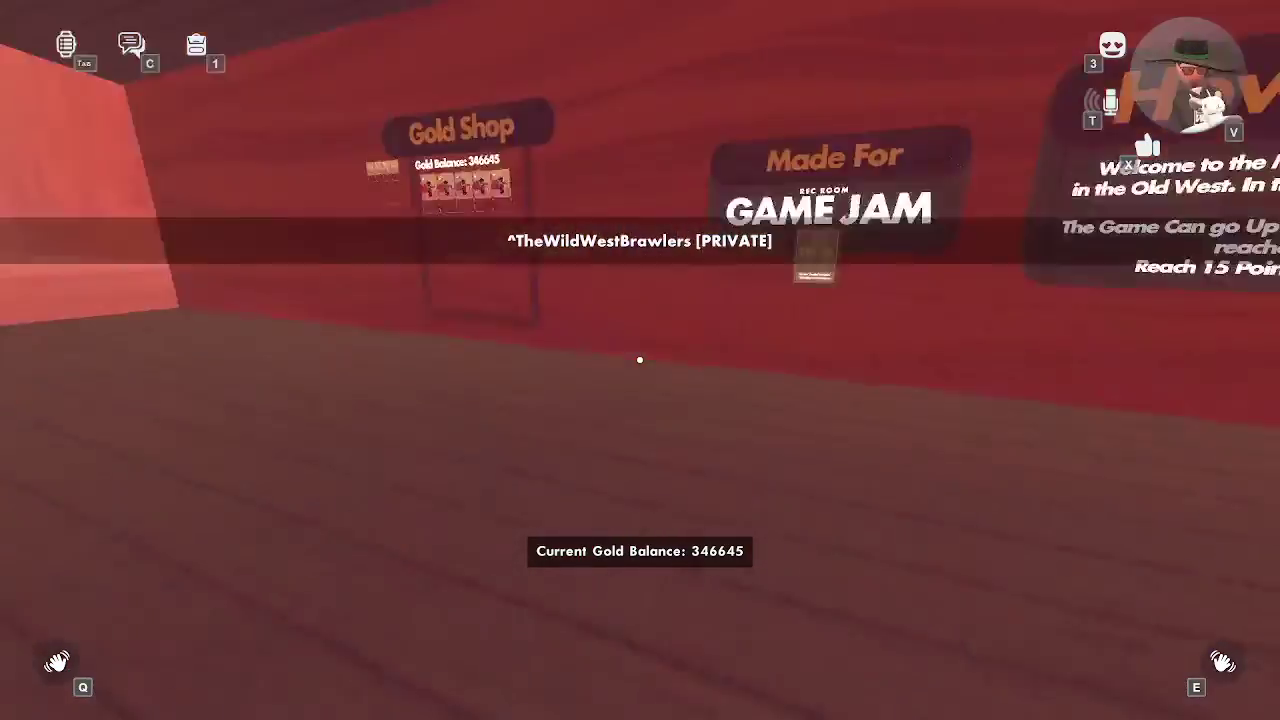
key(Tab)
click(864, 52)
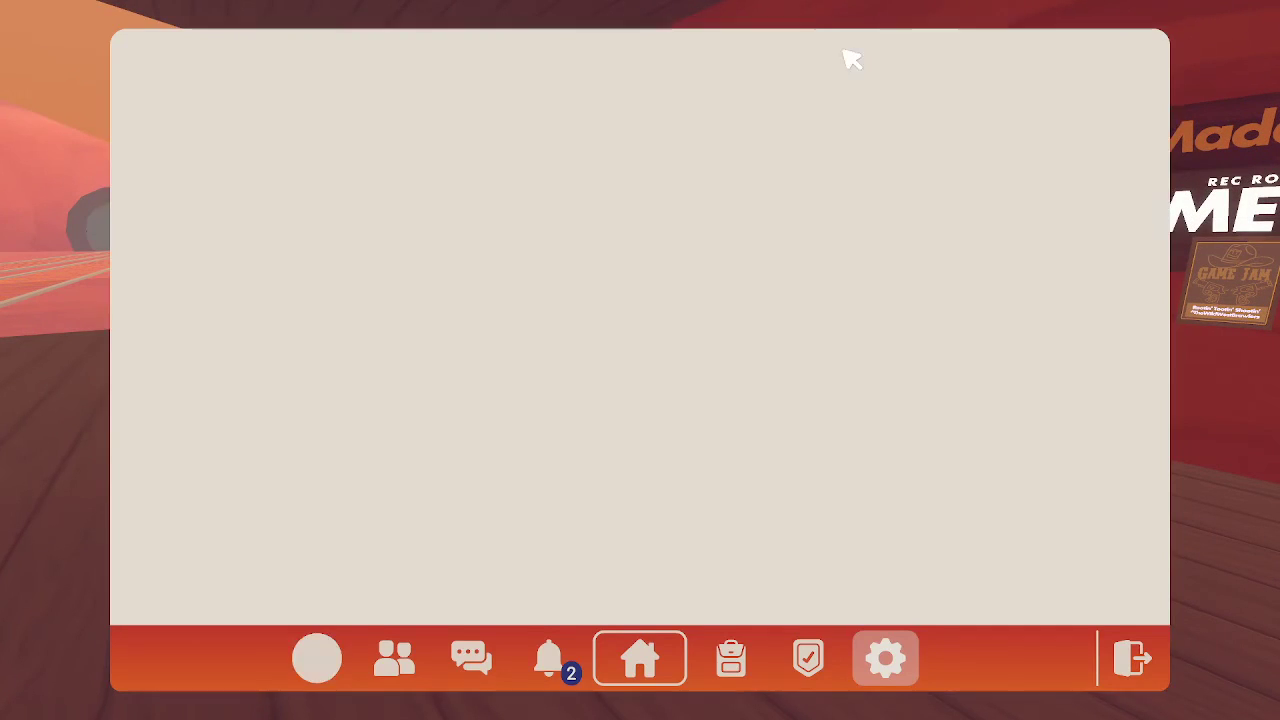
click(816, 118)
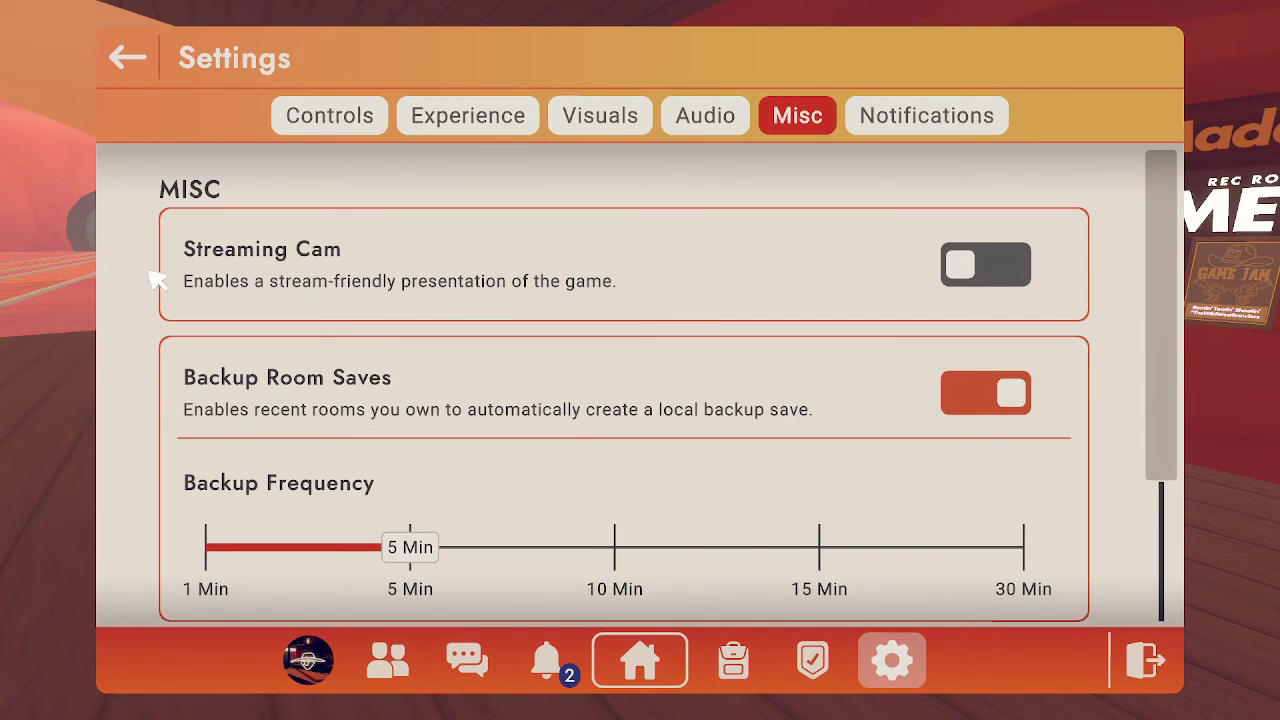
click(1076, 303)
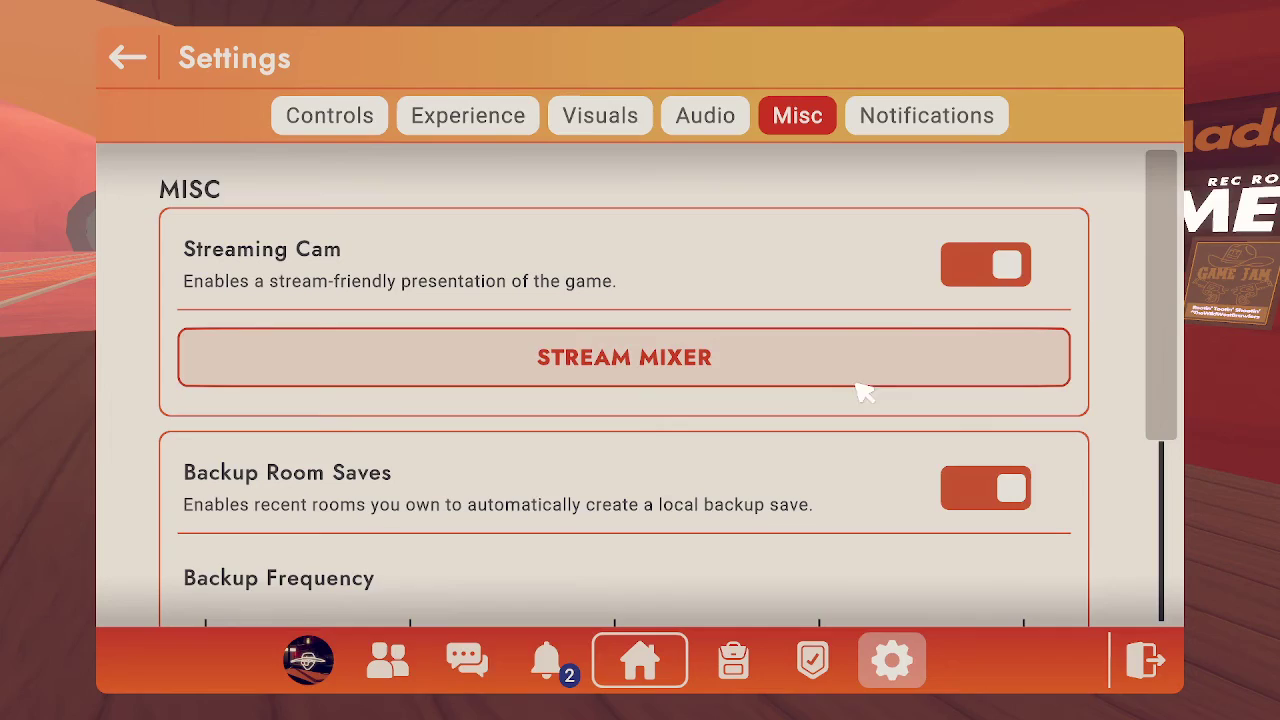
key(Tab)
- Open the Stream Mixer from the Misc settings and recall the Handheld Camera into the room
key(w)
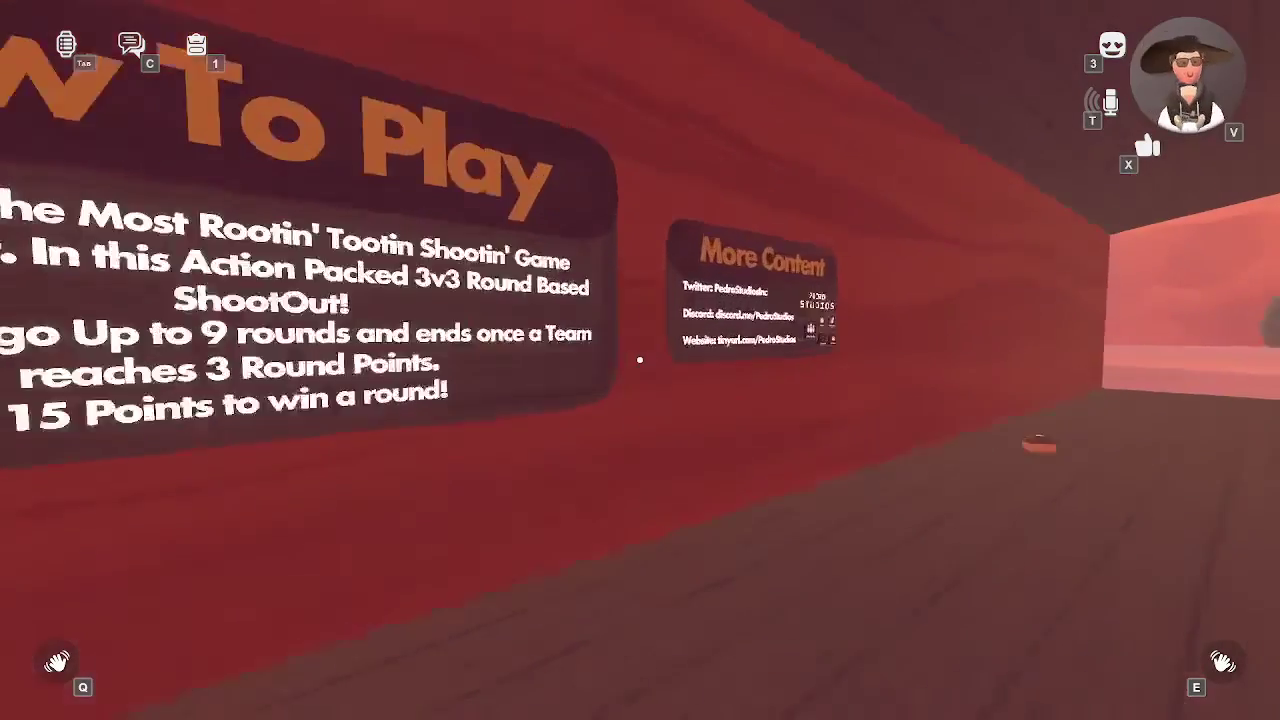
key(Tab)
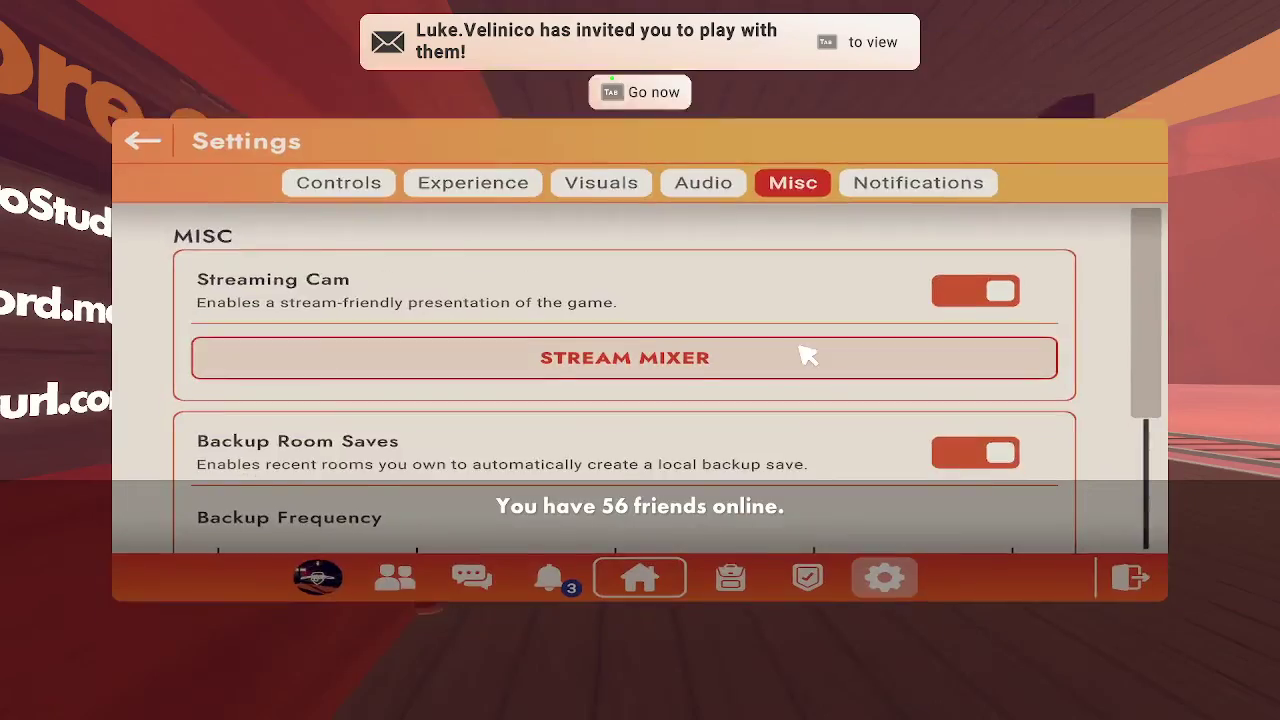
click(792, 356)
click(440, 458)
key(Escape)
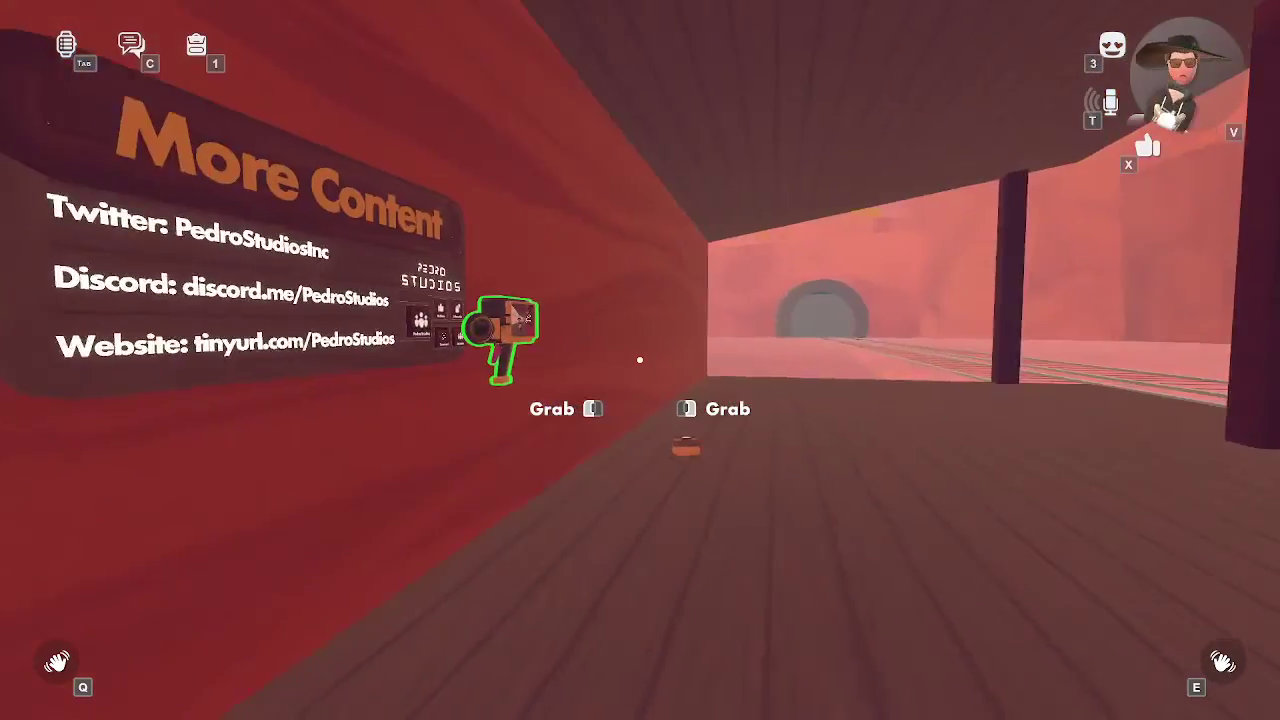
- Return to the Stream Mixer, recall the Handheld Camera again and grab it in the room
key(Tab)
key(Tab)
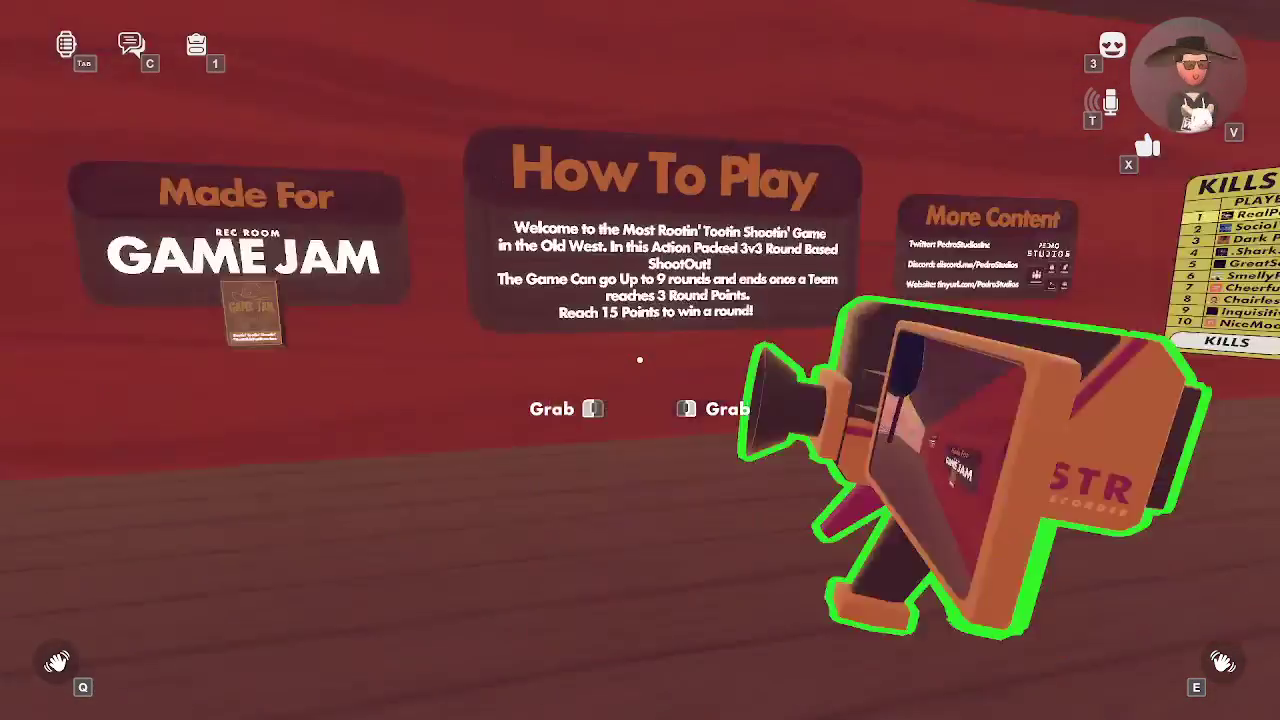
key(Tab)
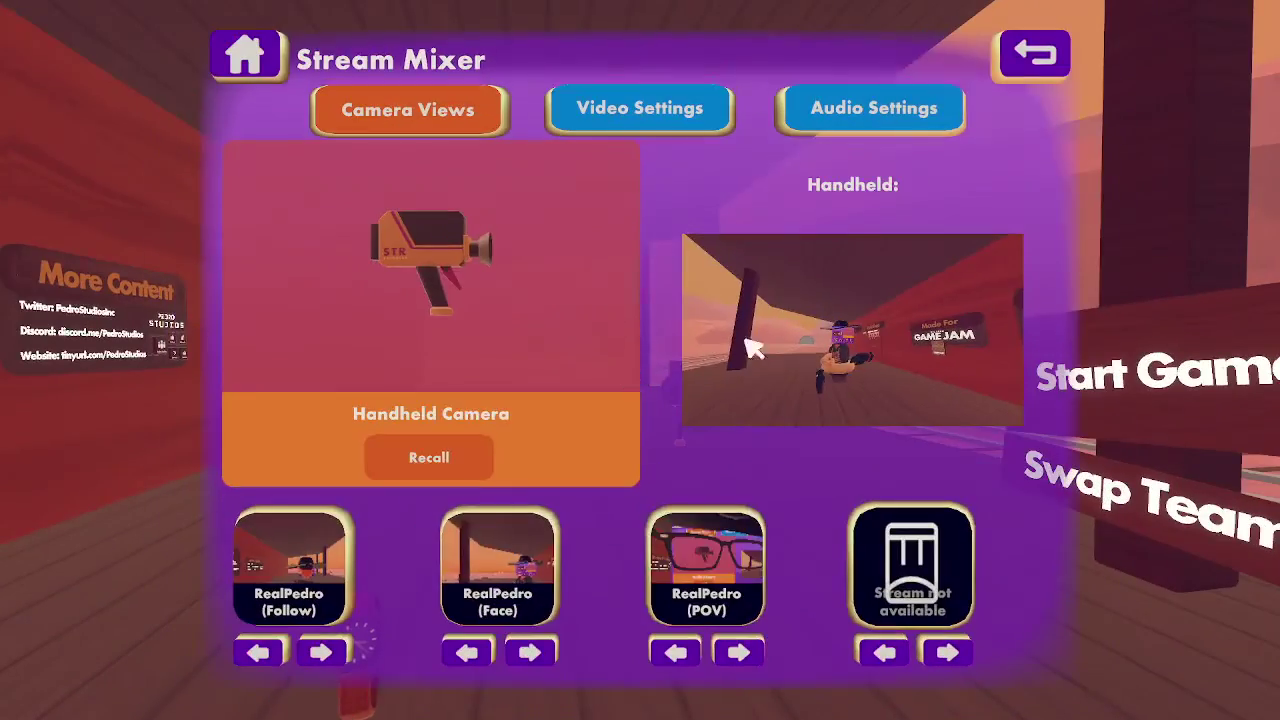
key(super)
click(950, 386)
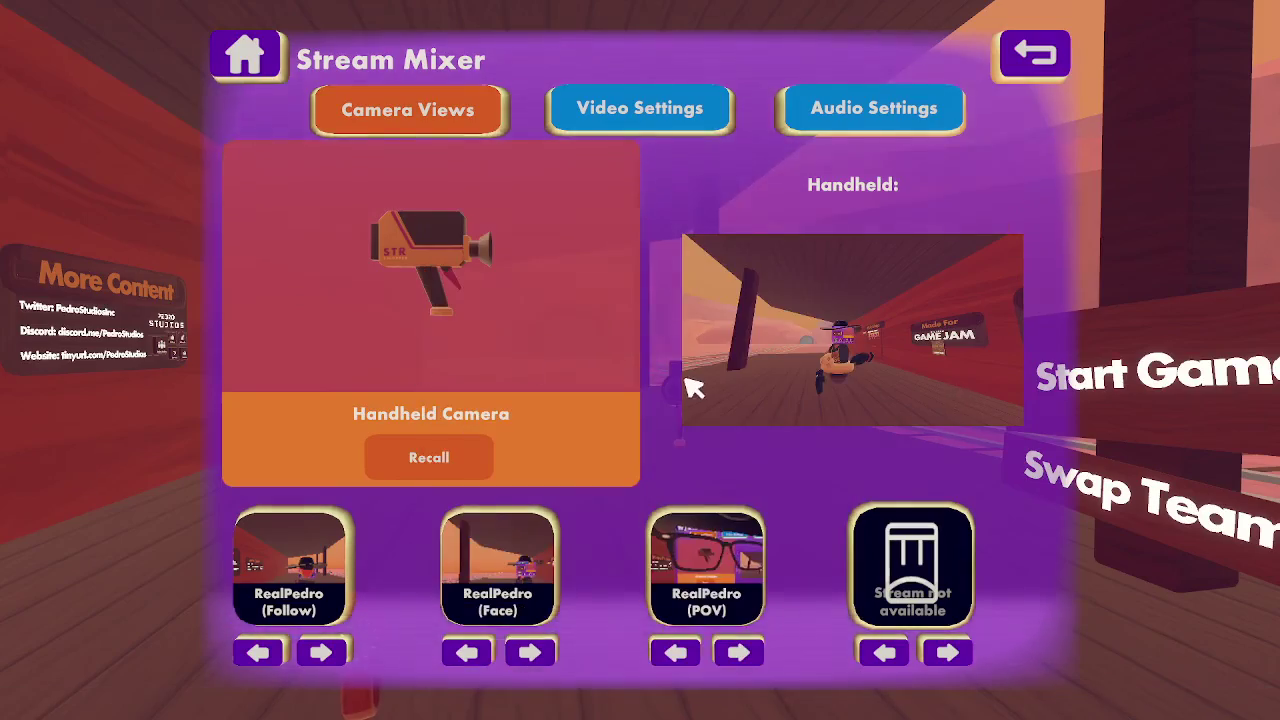
click(429, 457)
key(w)
click(640, 360)
click(640, 358)
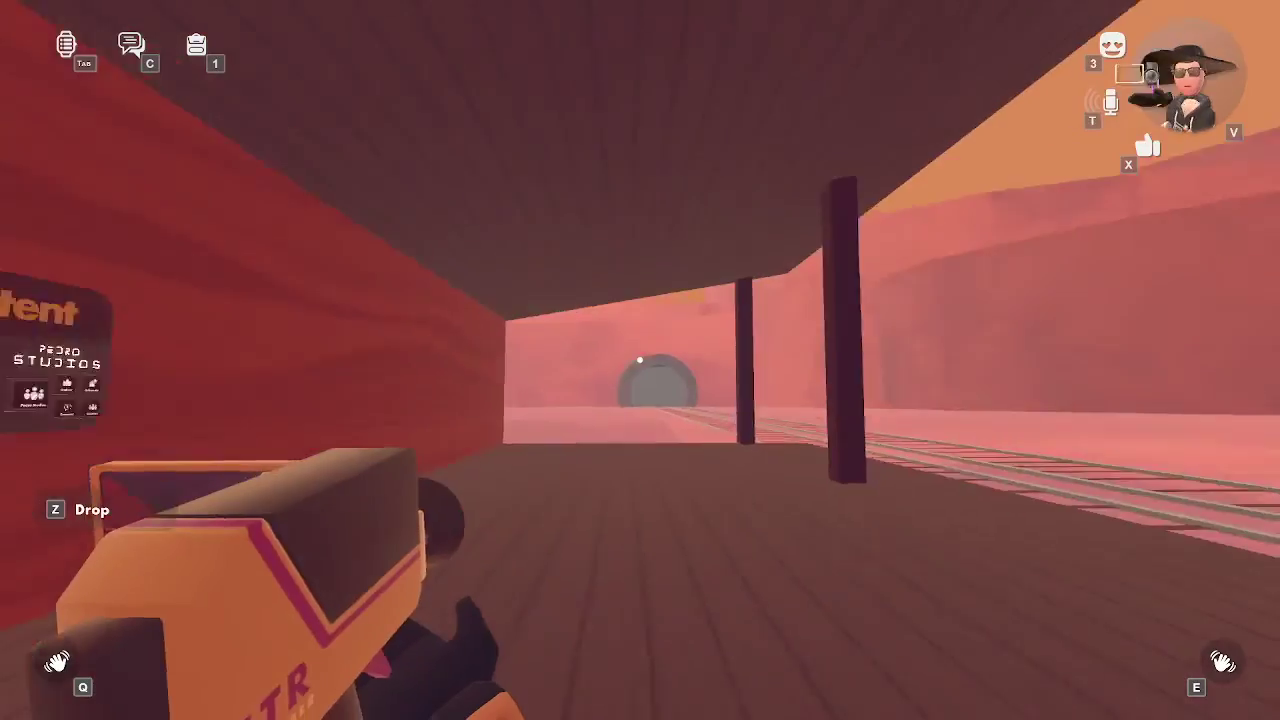
- Walk around the station platform with the handheld camera to demonstrate its moving view
key(w)
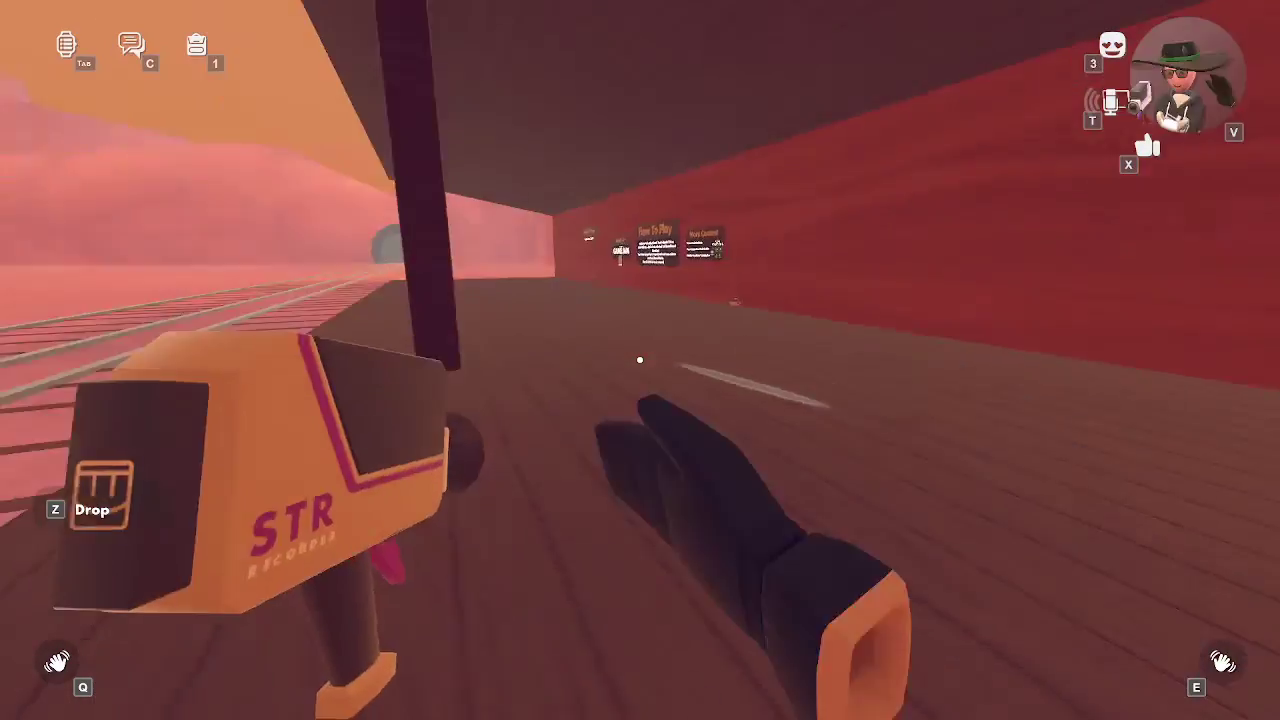
key(w)
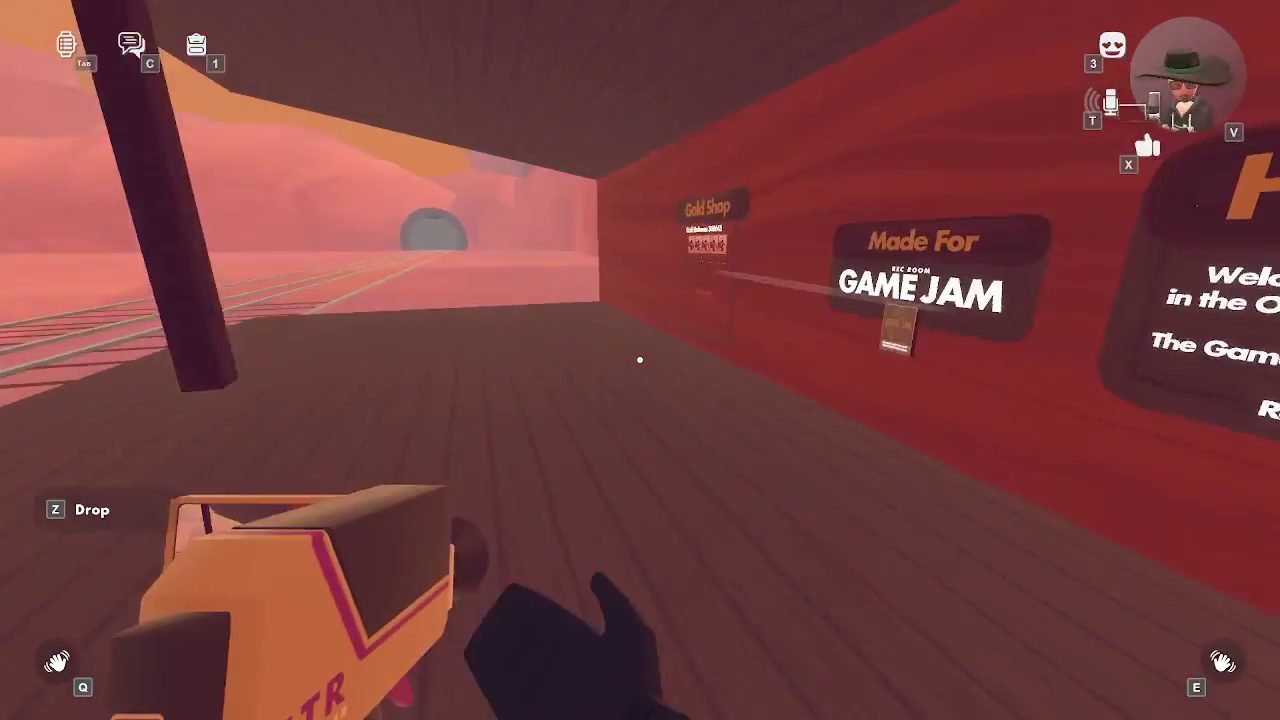
key(w)
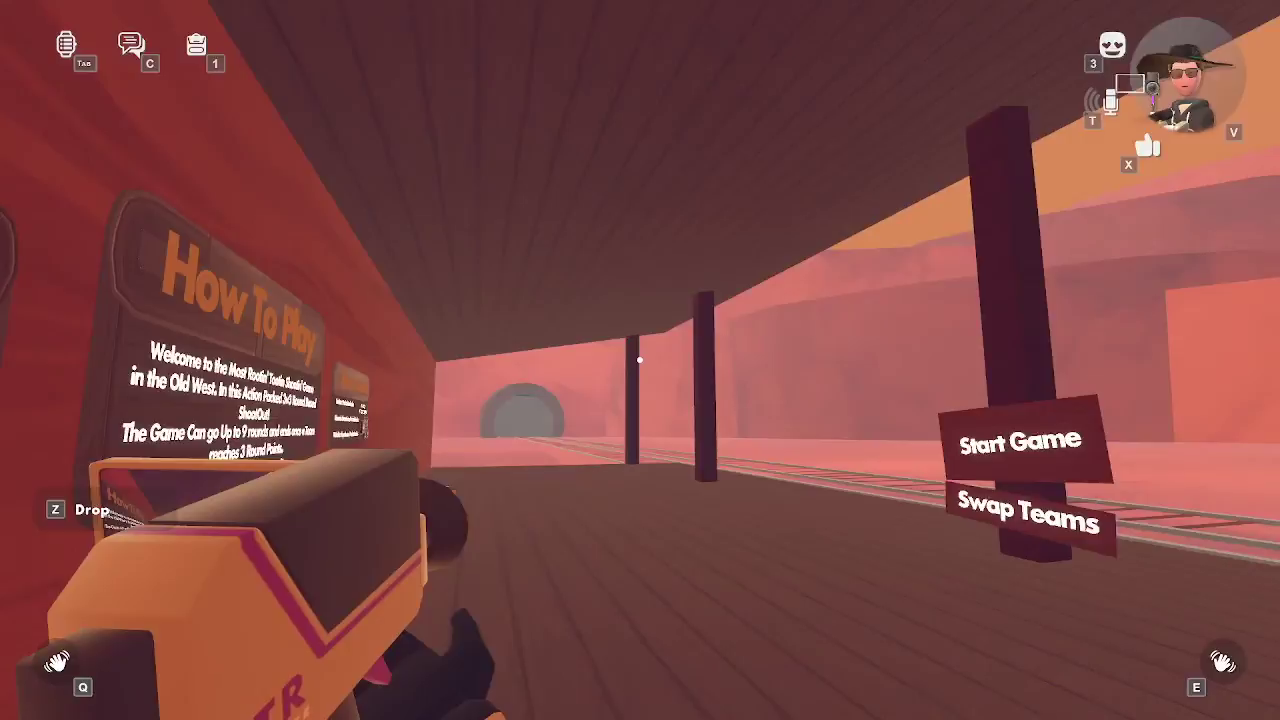
- Drop the handheld camera beside the How To Play sign and bring up the overview of open windows
key(z)
key(d)
key(alt+Tab)
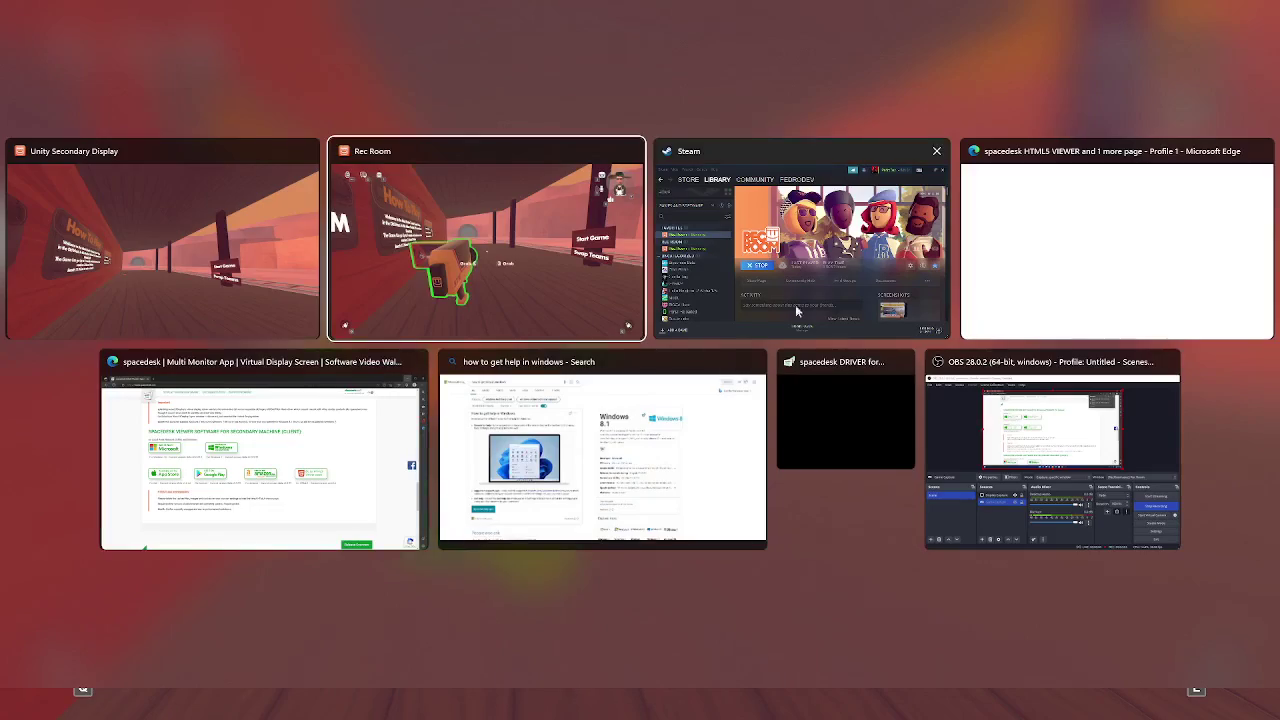